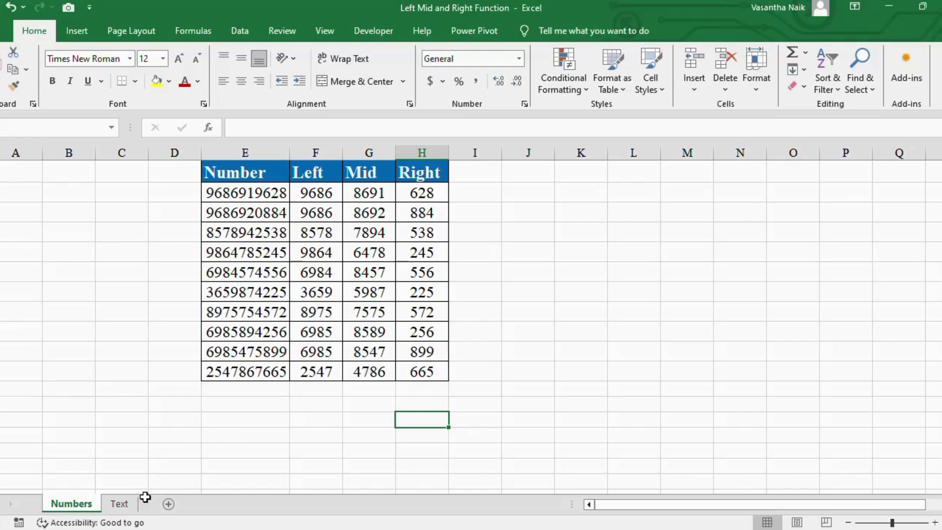
Look over the Text sheet, then return to the Numbers sheet.
click(119, 504)
click(73, 505)
click(122, 508)
click(59, 505)
Clear the old Left, Mid and Right results in F2:H11.
click(268, 153)
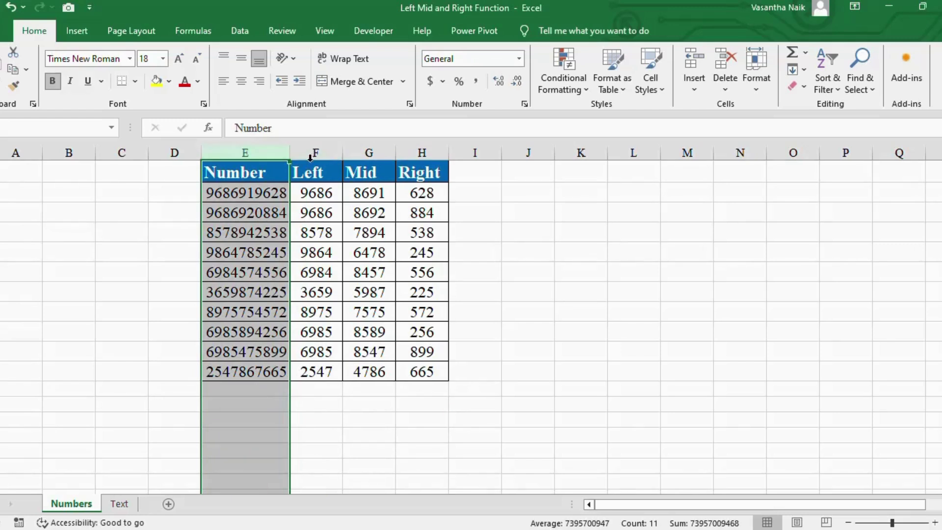
drag(309, 195, 423, 377)
key(Delete)
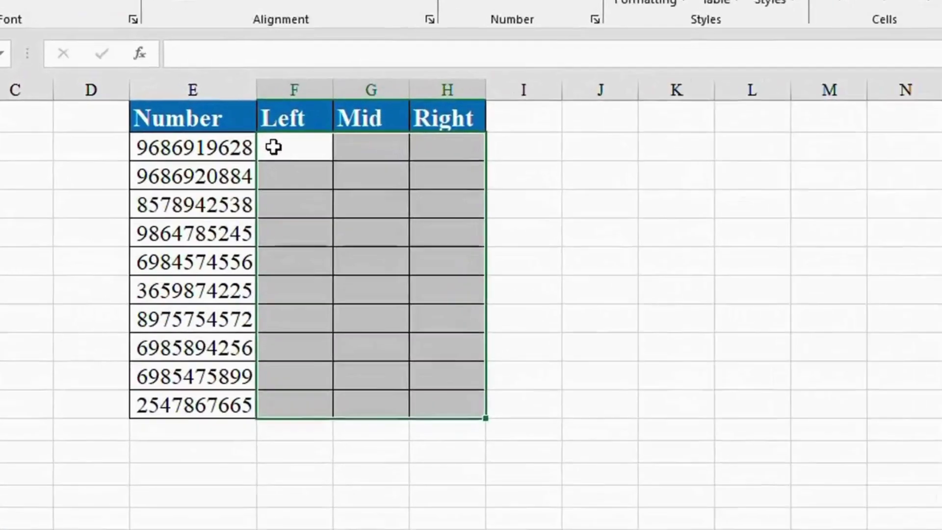
click(301, 192)
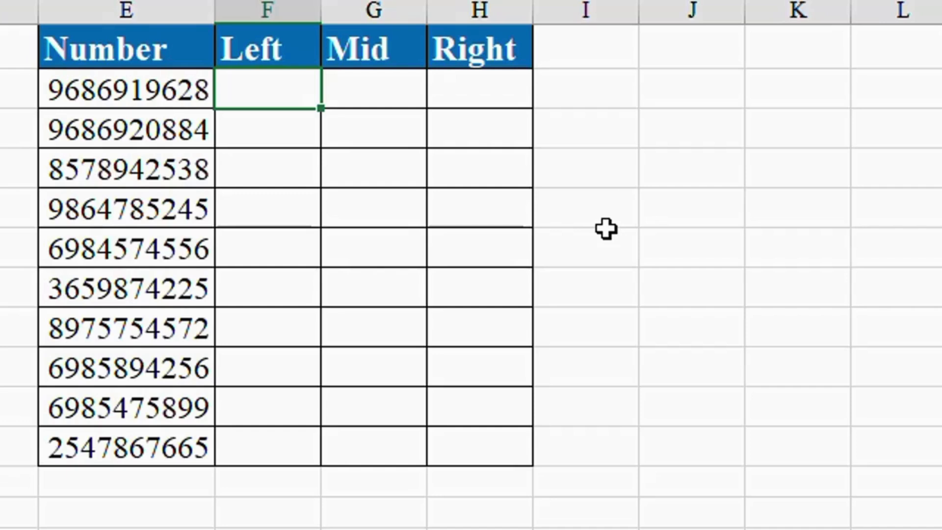
Enter =LEFT(E2,4) in F2 so it shows 9686.
key(F2)
text(=lef)
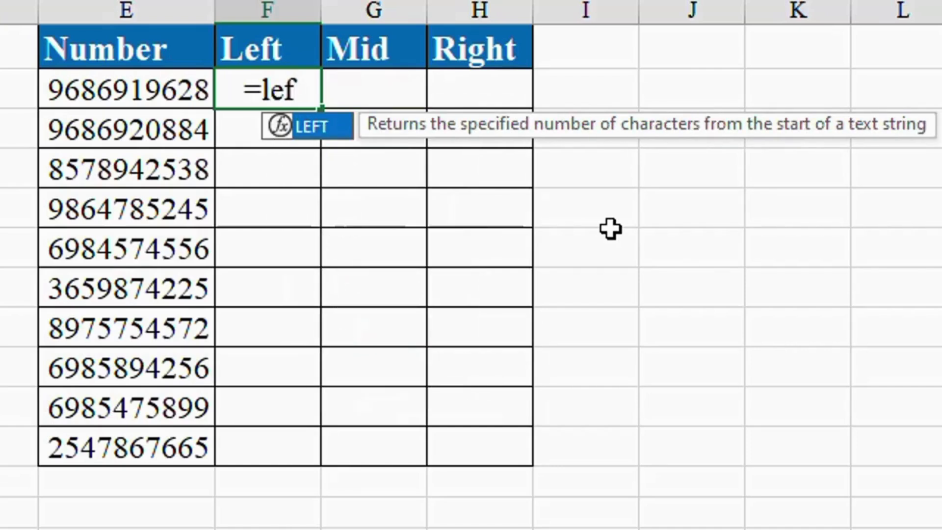
key(Tab)
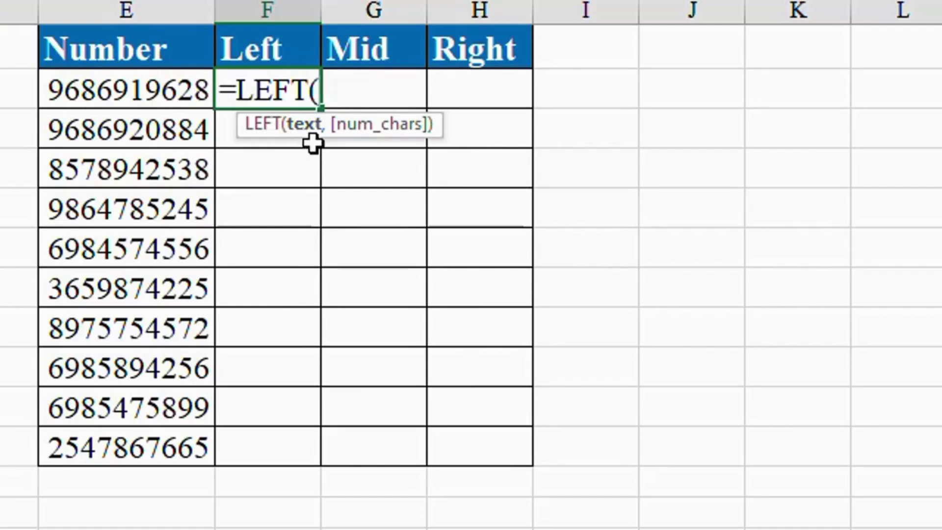
click(112, 101)
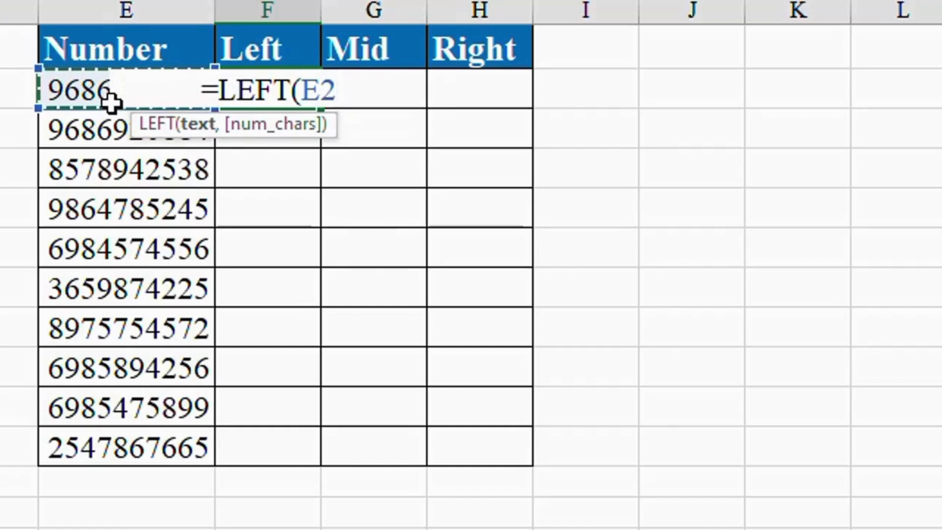
text(,)
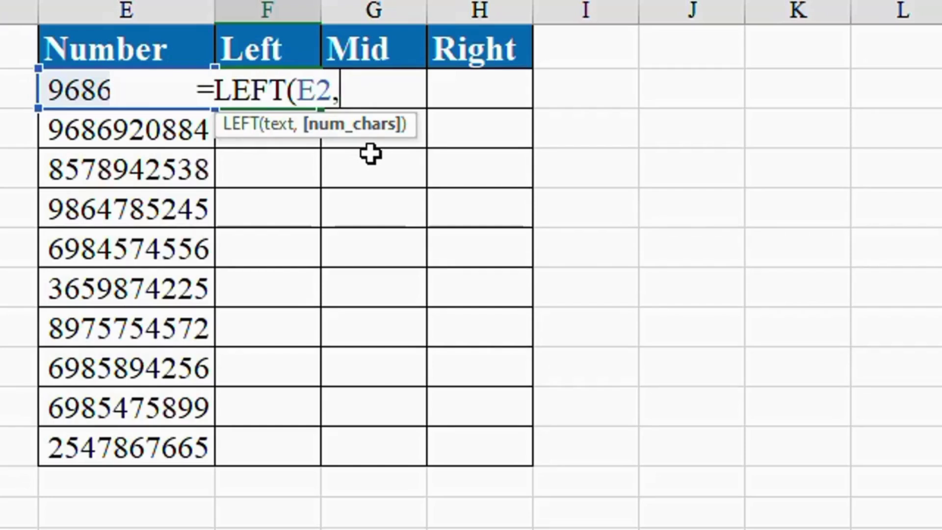
text(4)
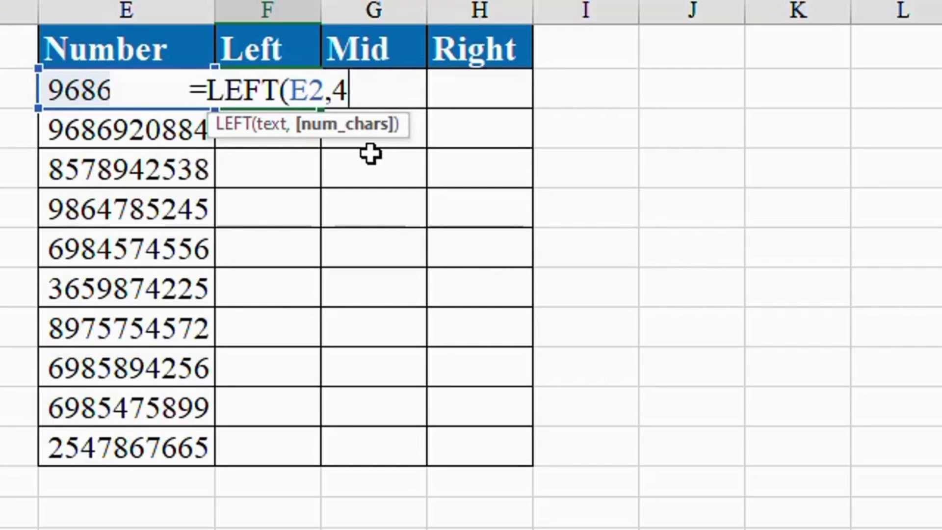
text())
key(Return)
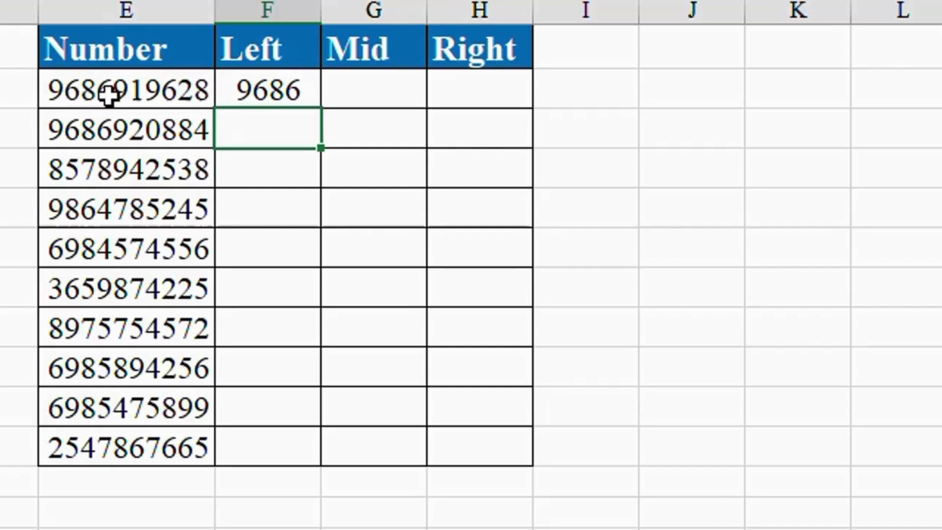
click(479, 89)
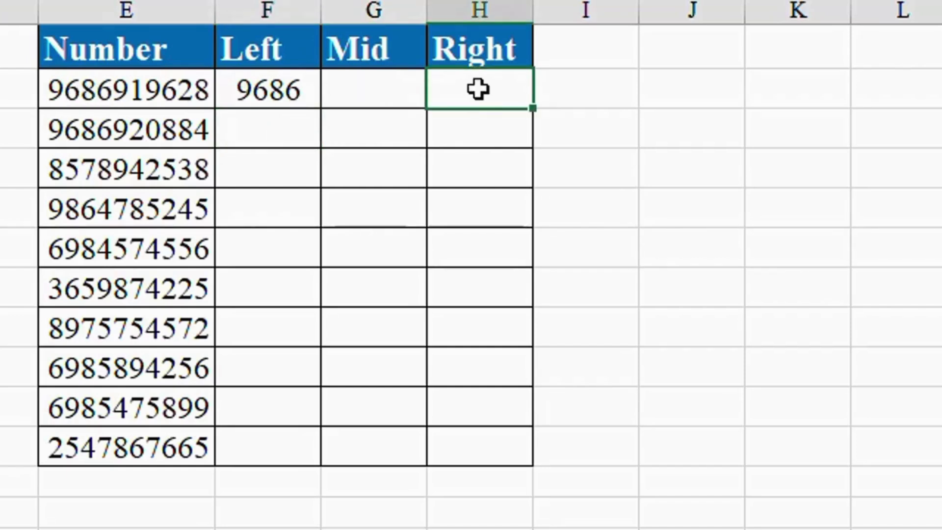
Enter =RIGHT(E2,3) in H2 so it shows 628.
text(=)
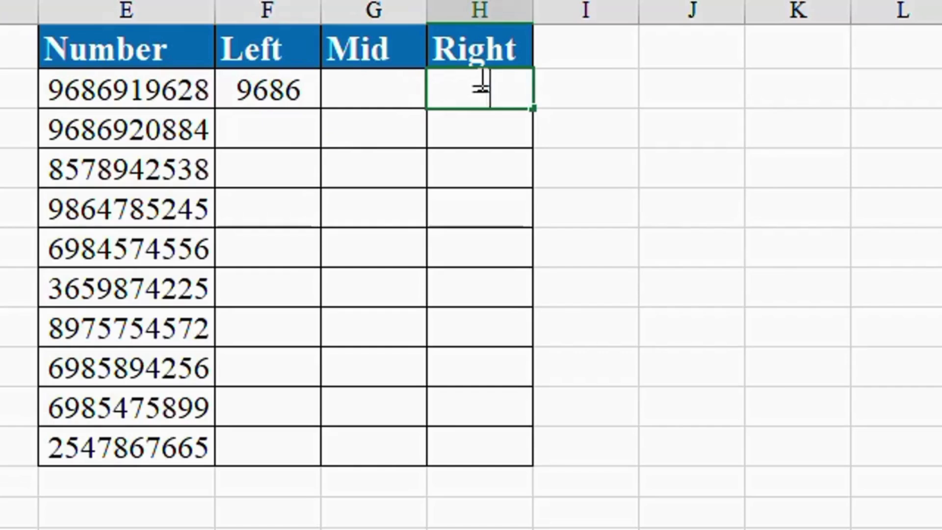
text(ri)
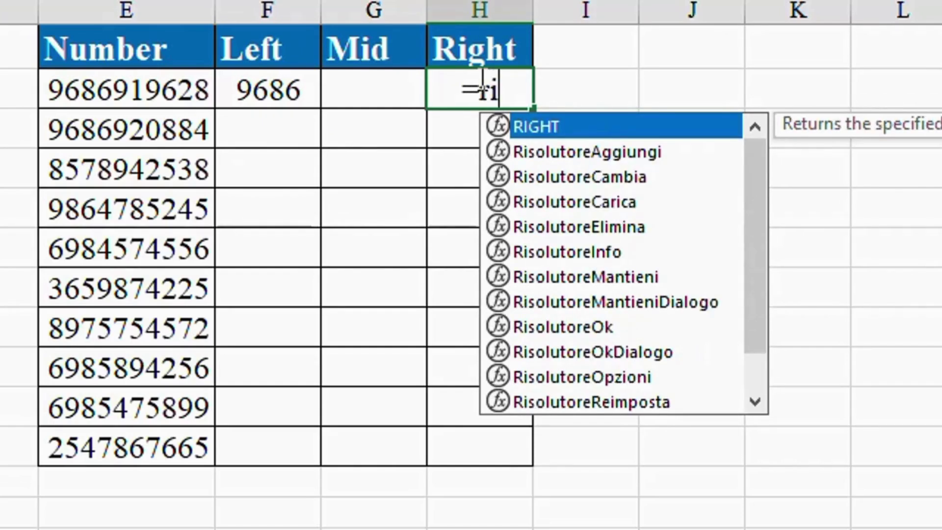
key(Tab)
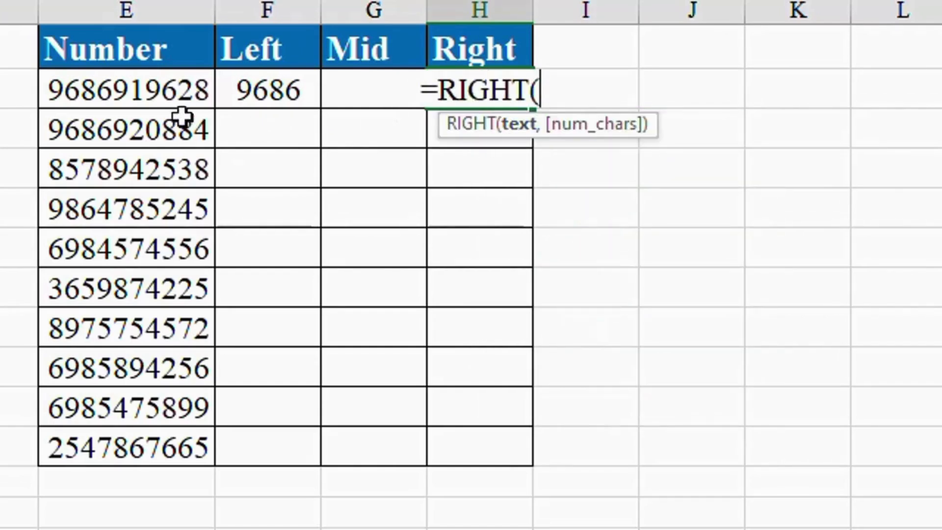
click(156, 97)
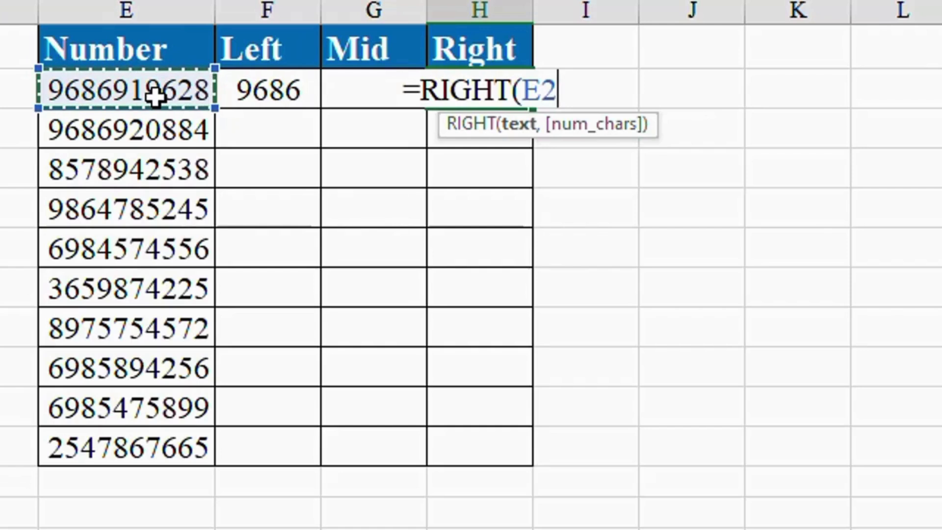
text(,)
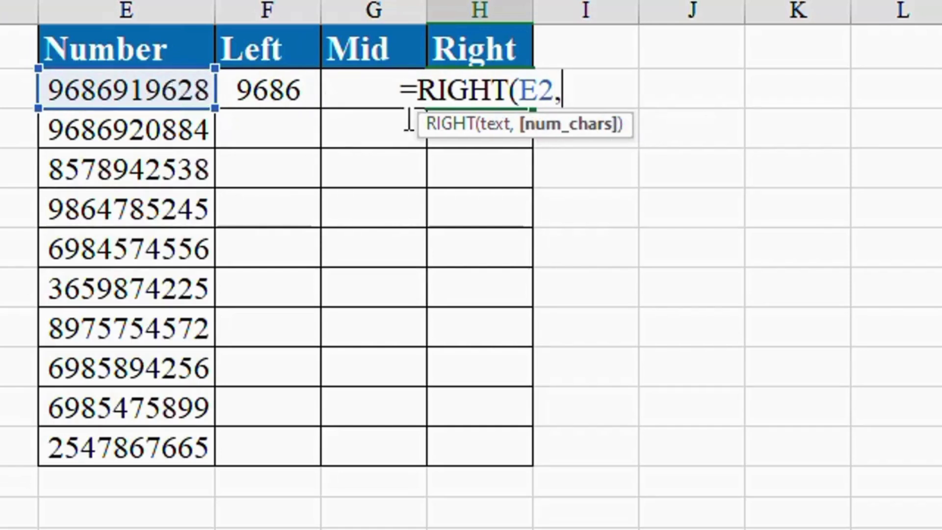
text(3)
key(Return)
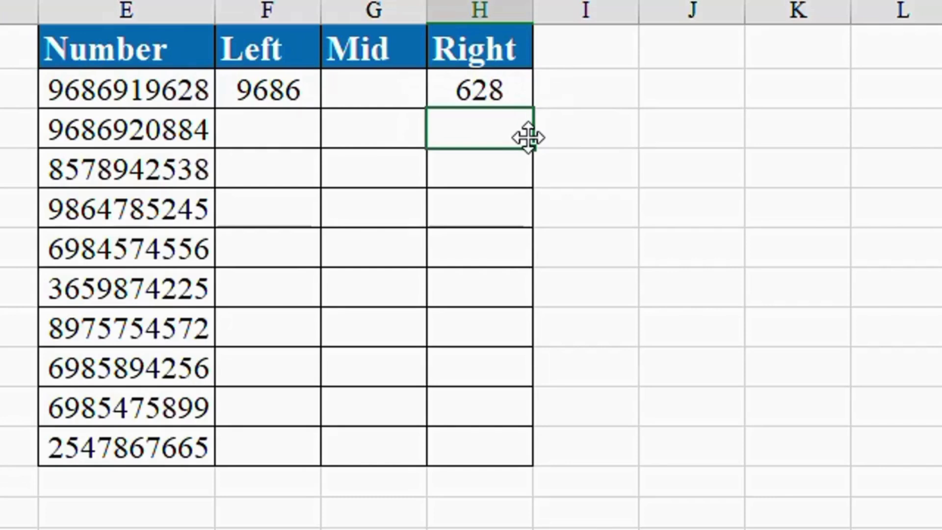
Enter =MID(E2,4,3) in G2 to show 691, then fill F2:H2 down all rows.
click(370, 98)
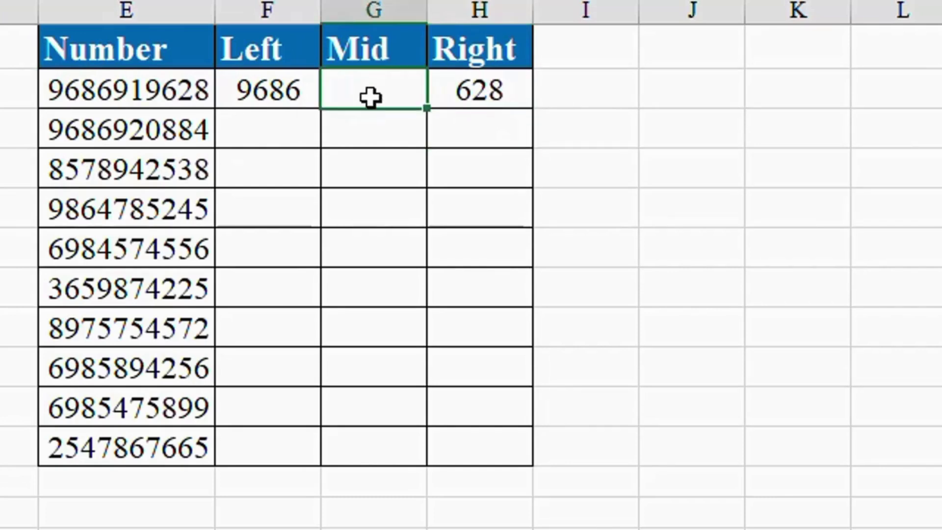
text(=m)
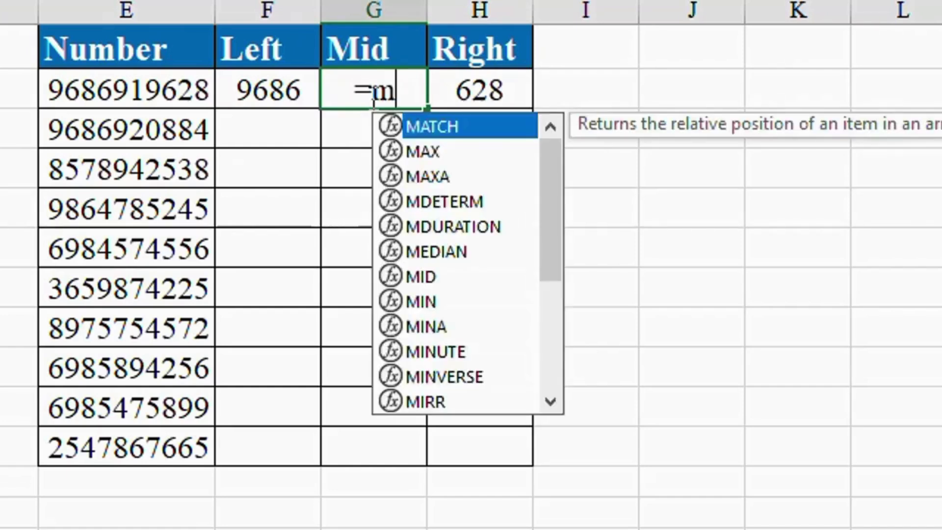
text(id)
key(Tab)
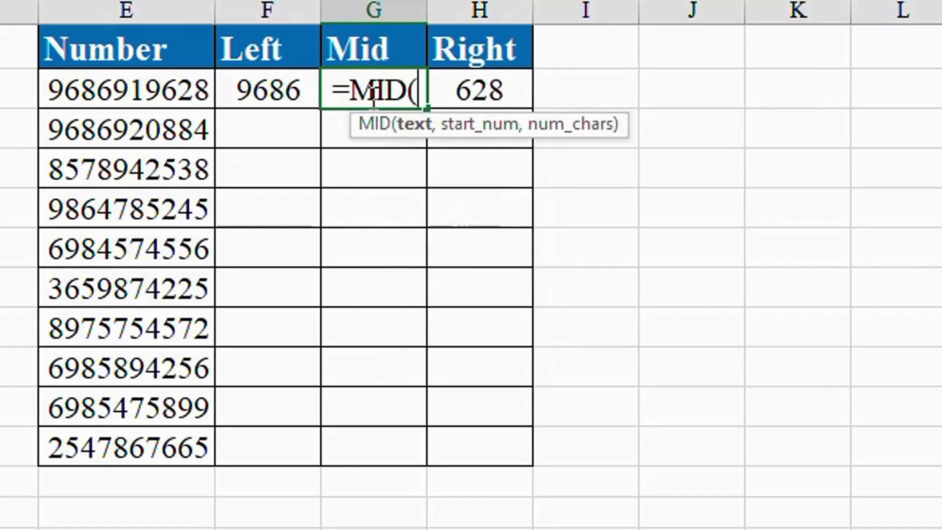
click(136, 97)
text(,)
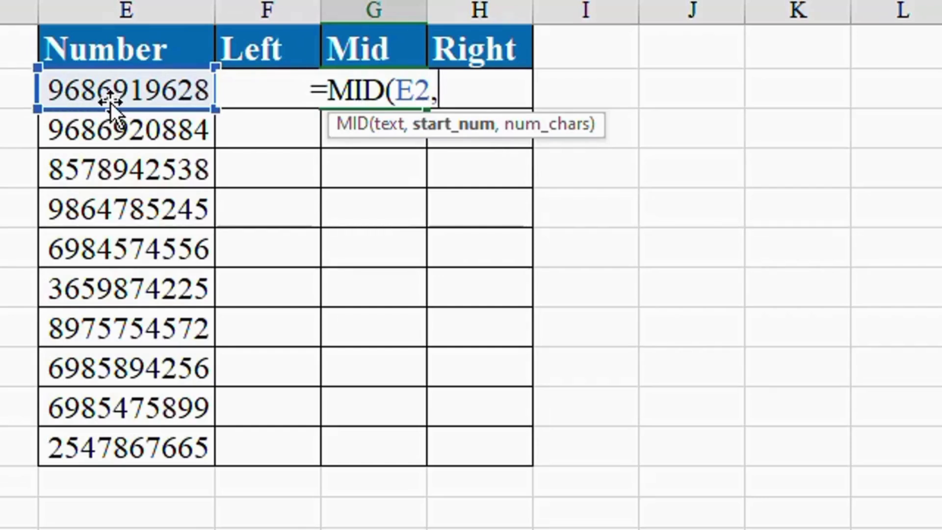
text(4)
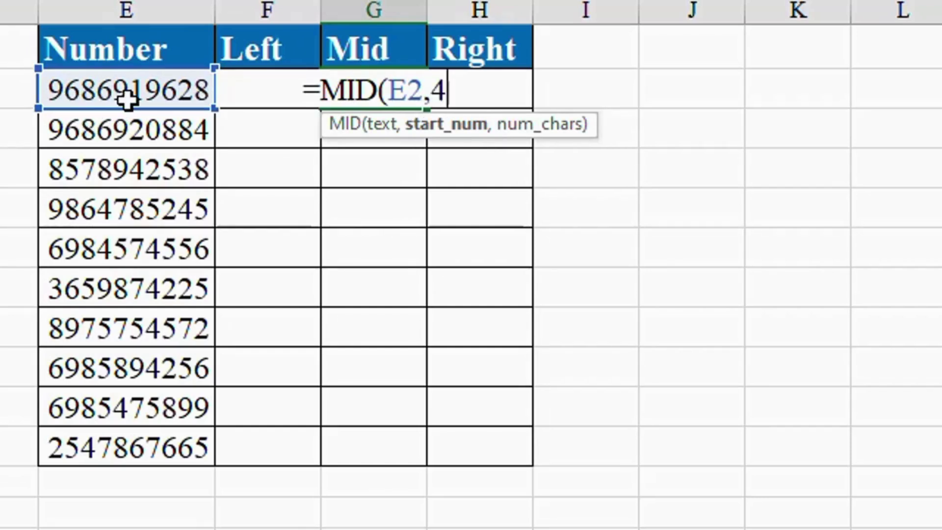
text(,)
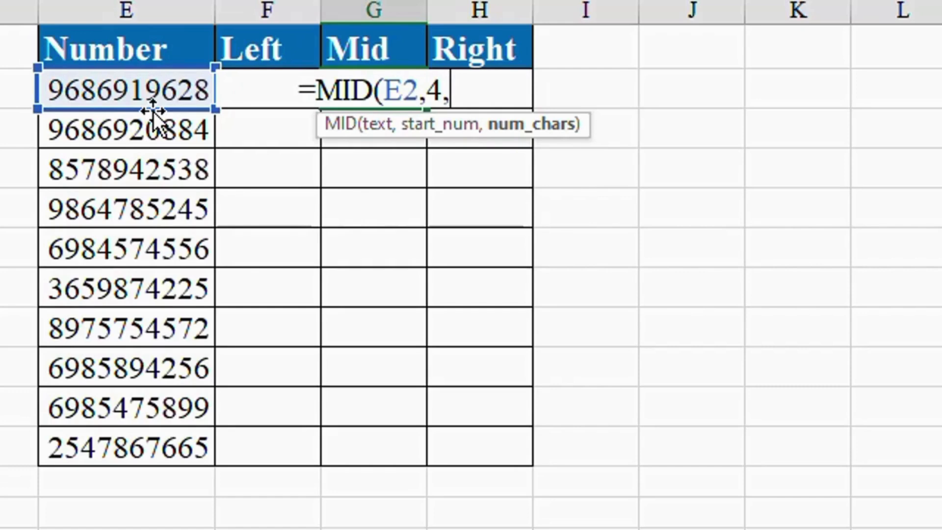
text(5)
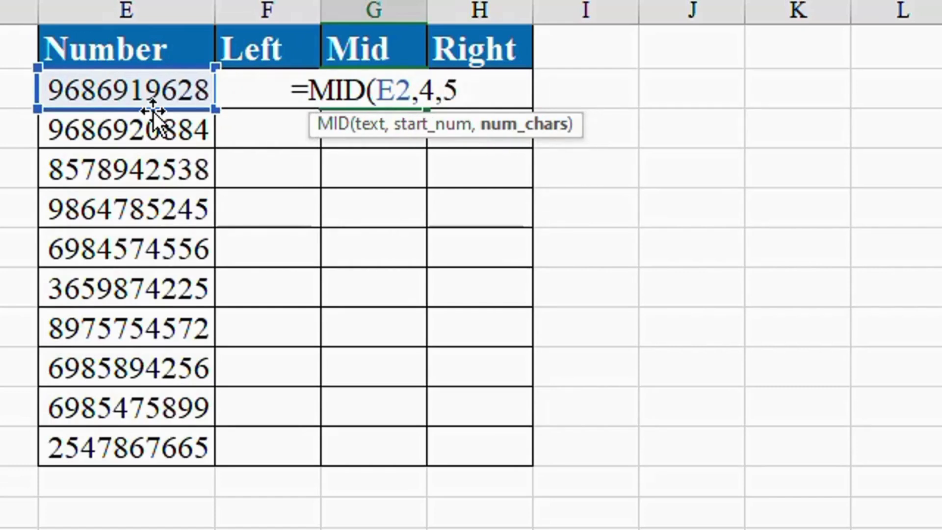
key(BackSpace)
text(3)
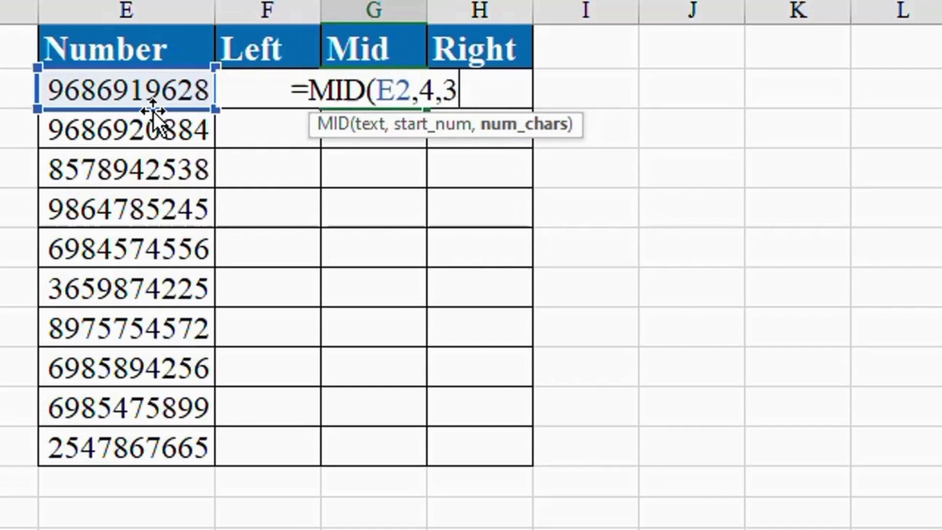
key(Return)
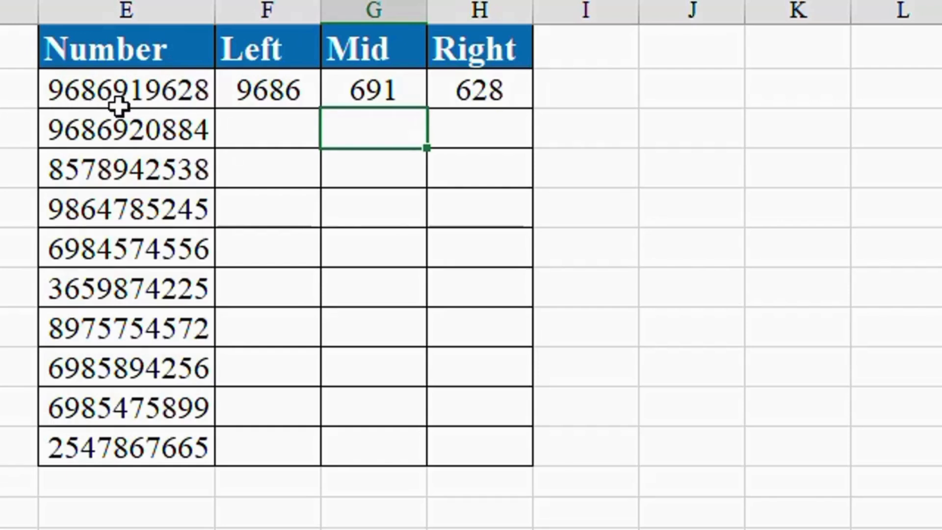
click(401, 93)
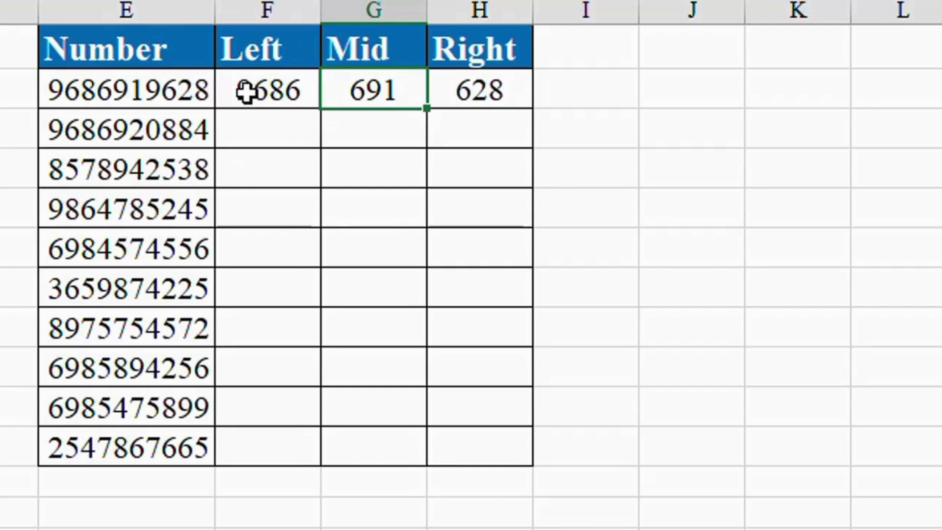
drag(245, 93, 545, 466)
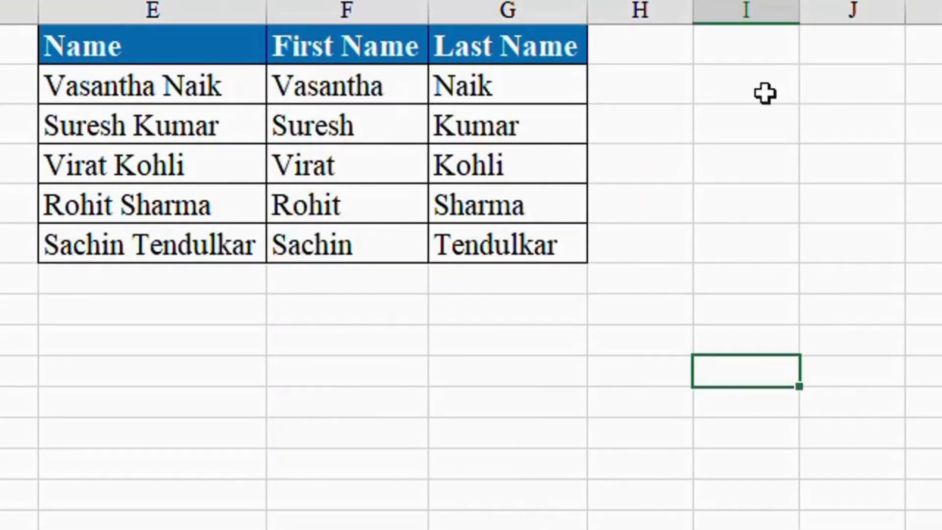
click(688, 87)
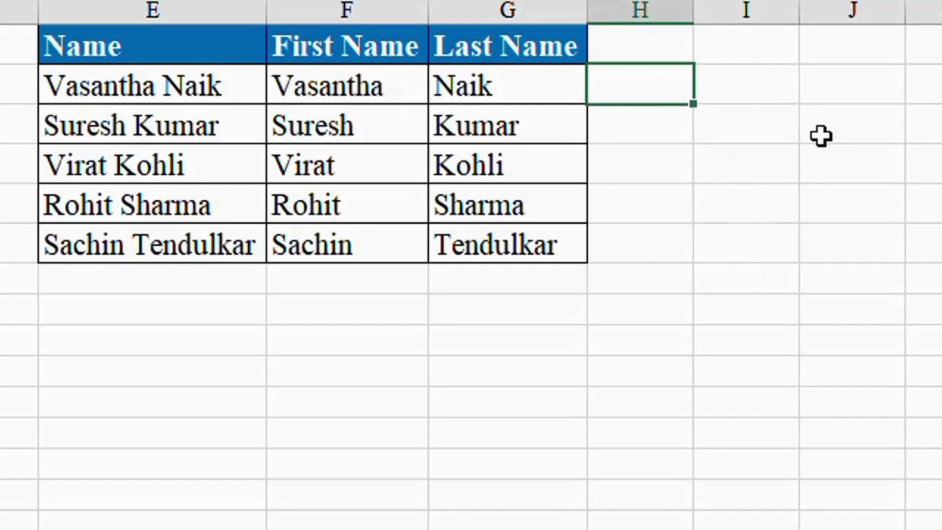
text(=left)
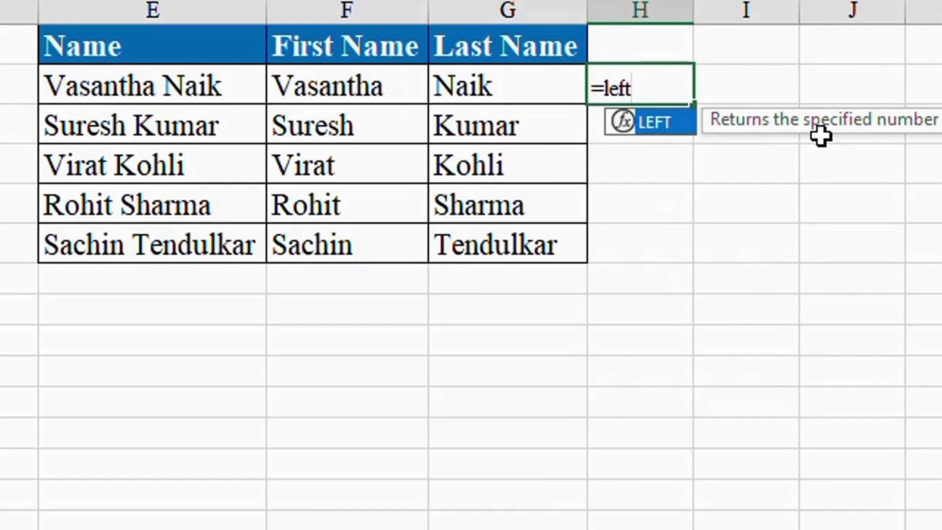
key(Tab)
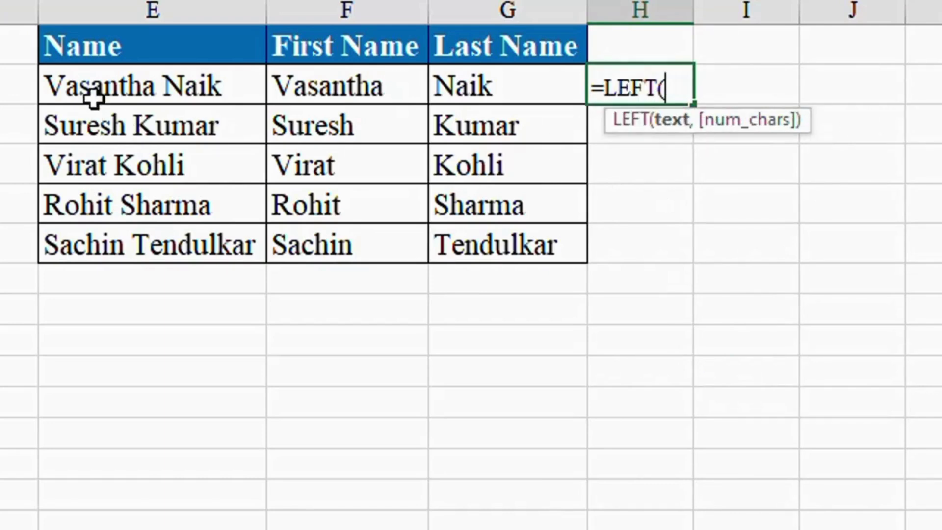
click(93, 97)
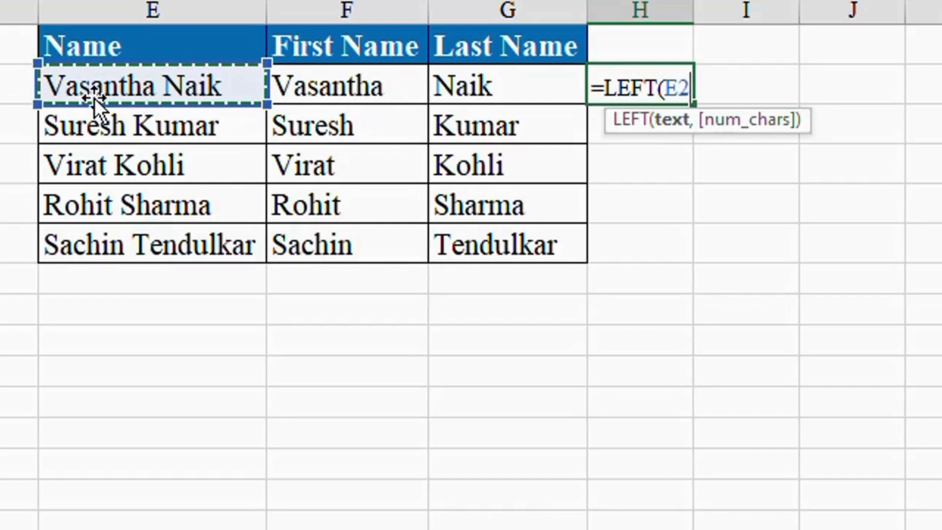
text(,4)
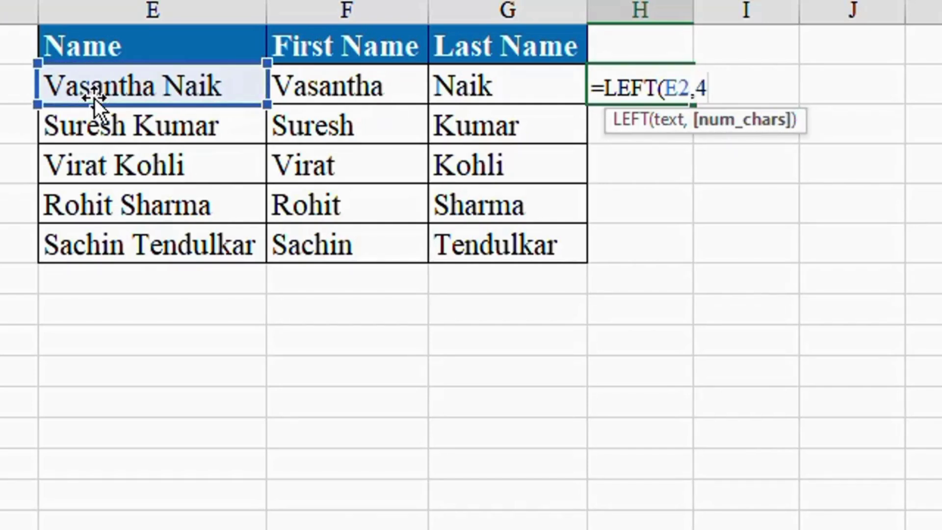
key(Return)
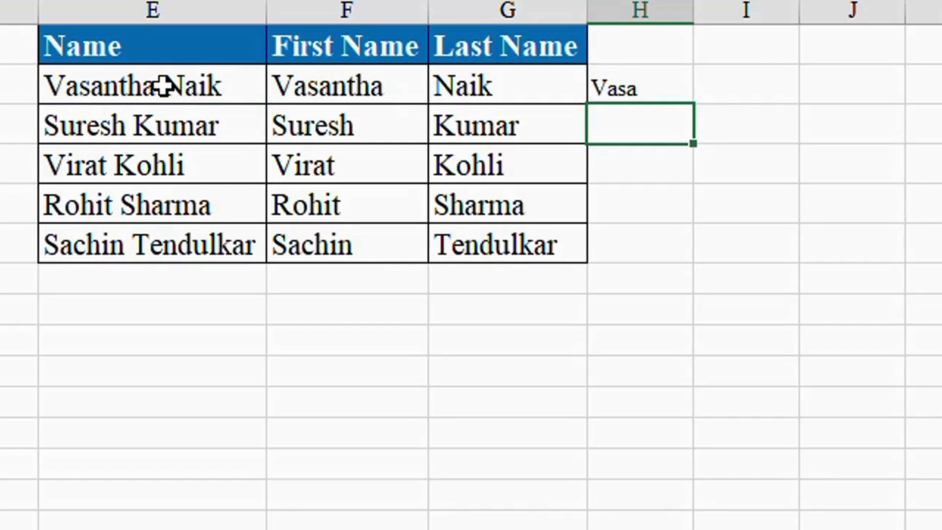
click(636, 91)
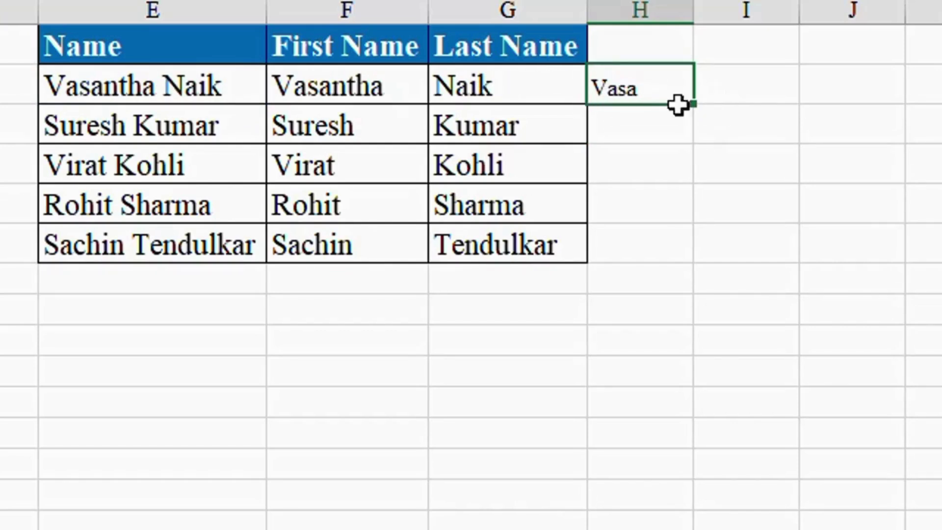
key(Delete)
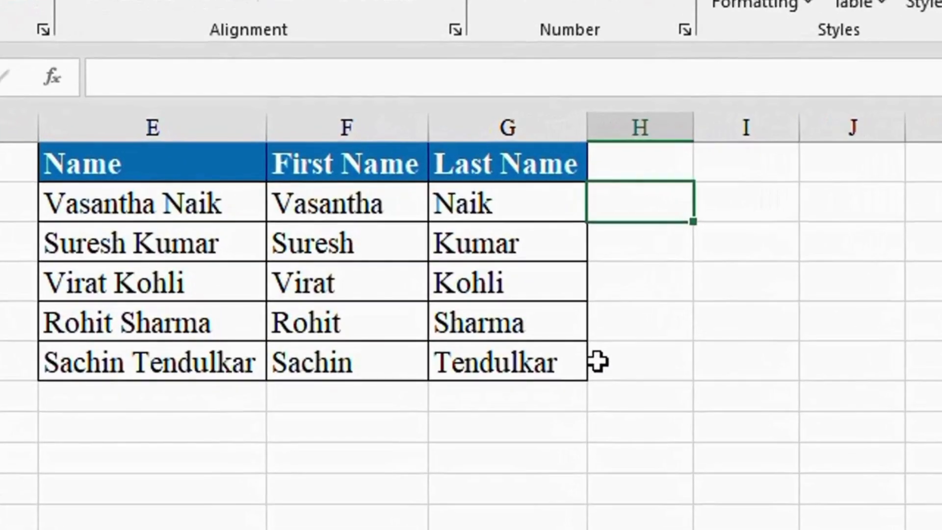
Enter =SEARCH(" ",E2) in H2, returning the space position 9.
text(=)
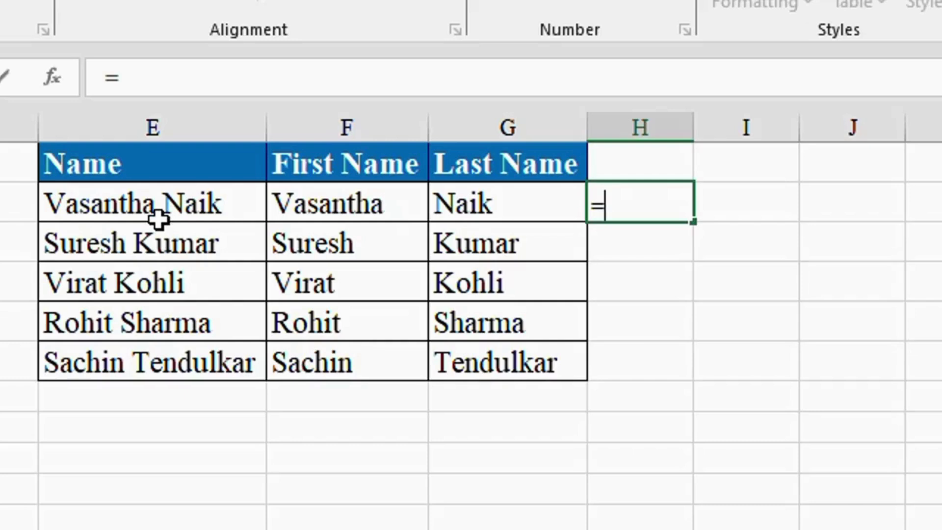
text(se)
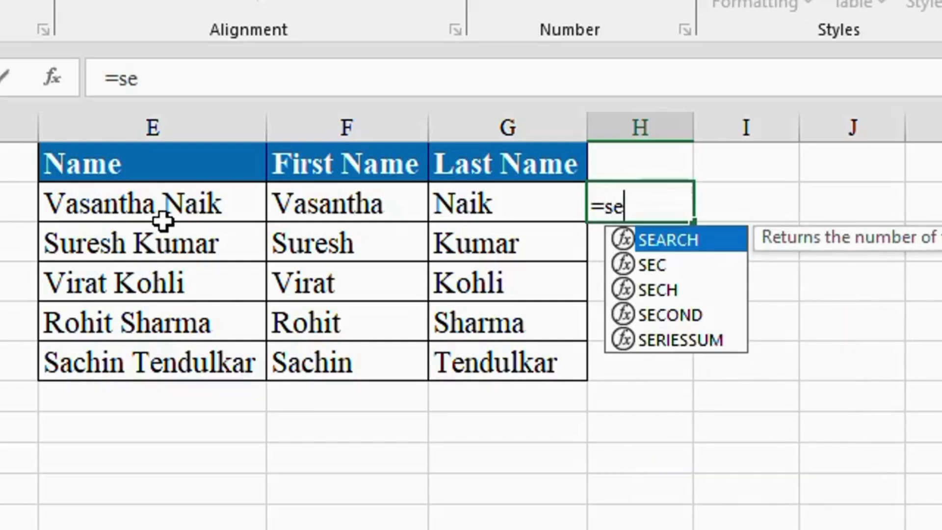
text(a)
key(Tab)
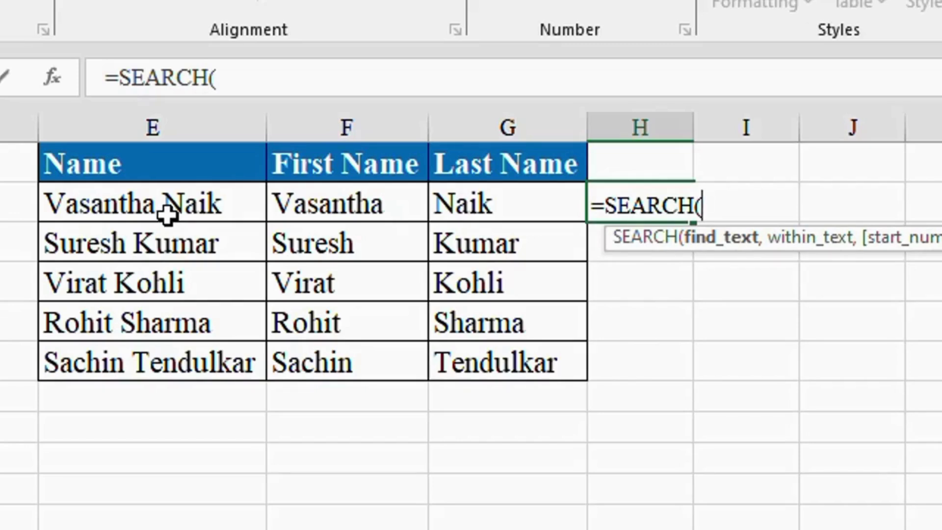
text(" ",)
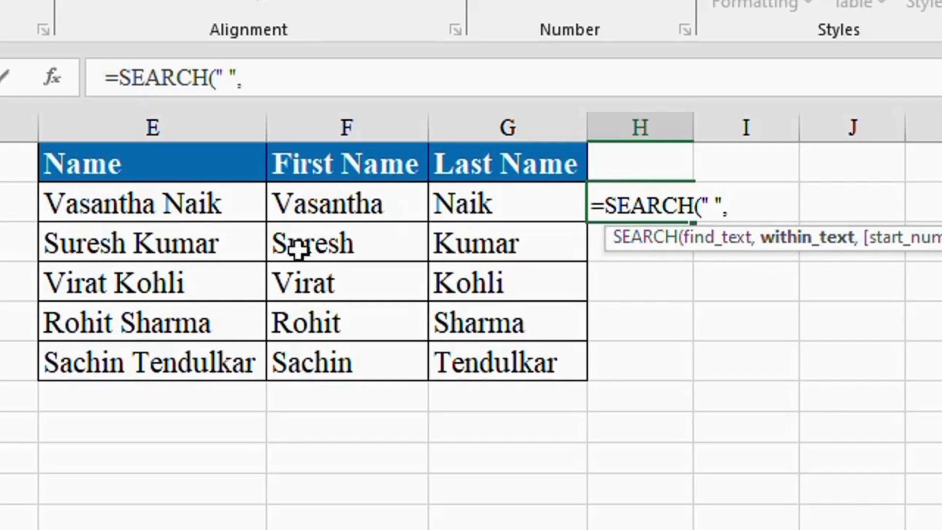
click(175, 207)
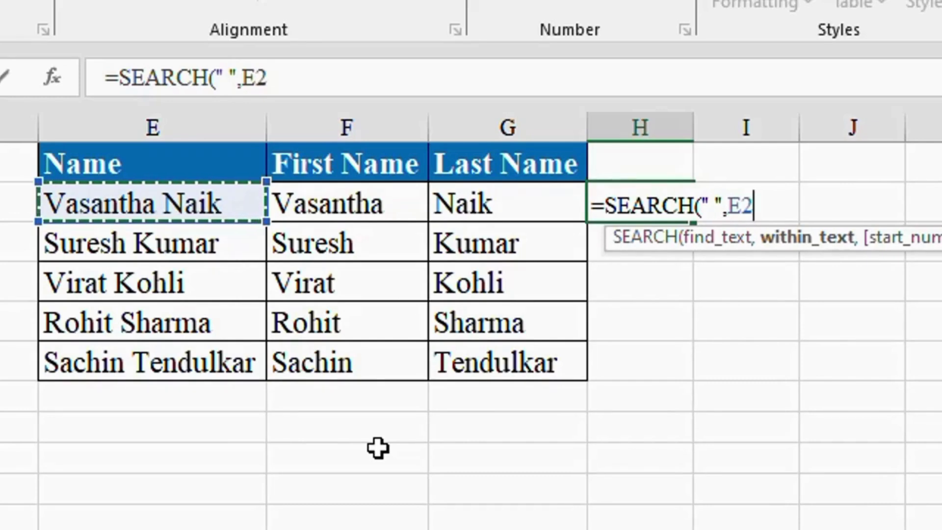
key(Return)
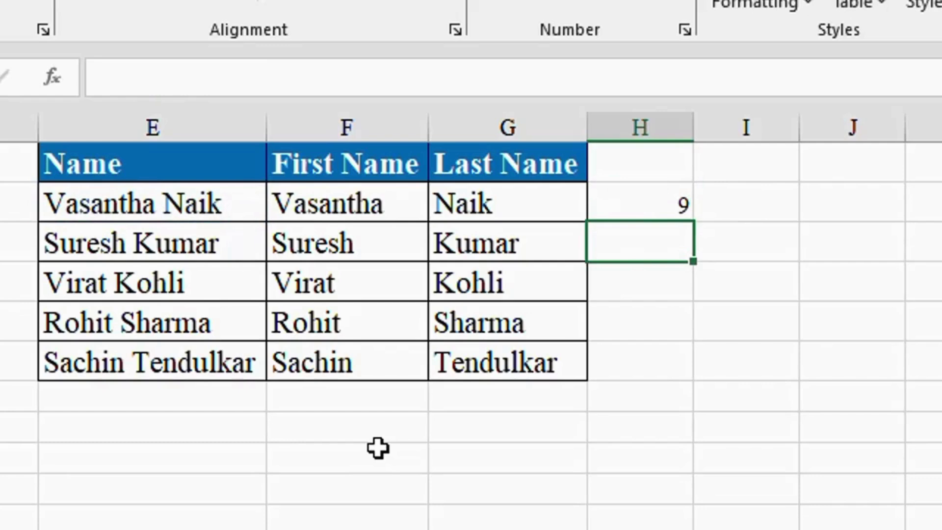
click(637, 212)
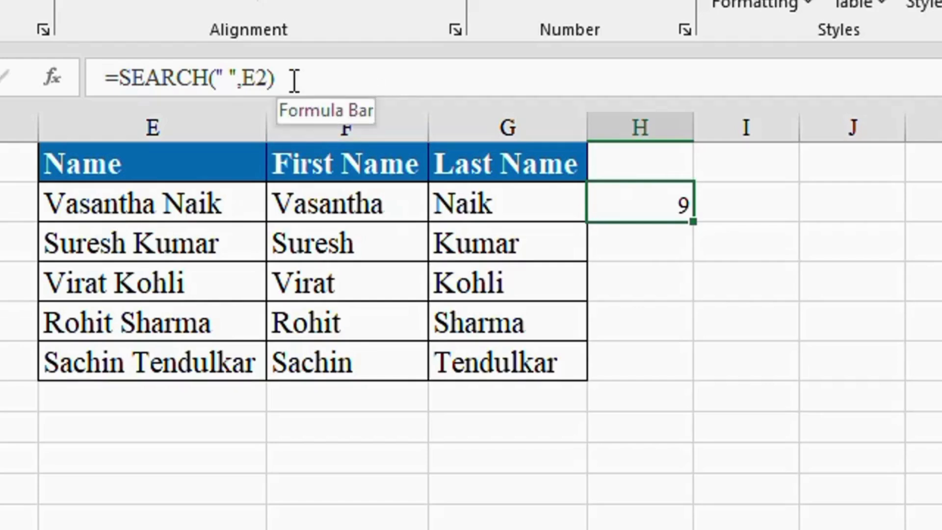
Append -1 to H2's SEARCH formula to get the first name's length.
click(293, 81)
text(-1)
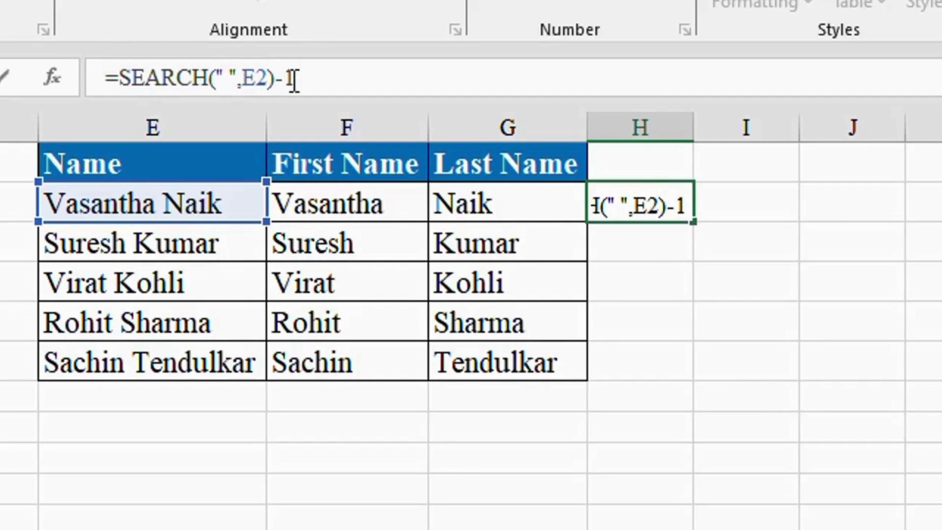
key(Return)
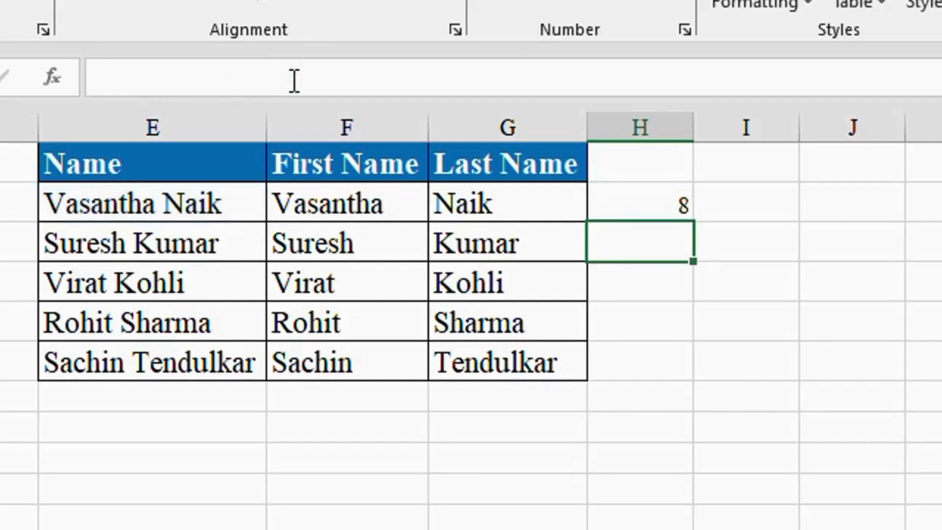
click(627, 206)
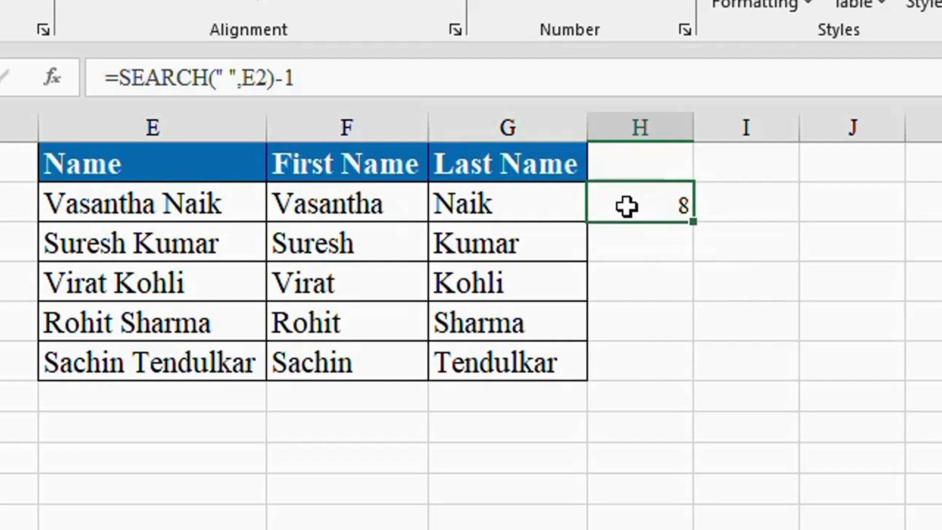
click(120, 81)
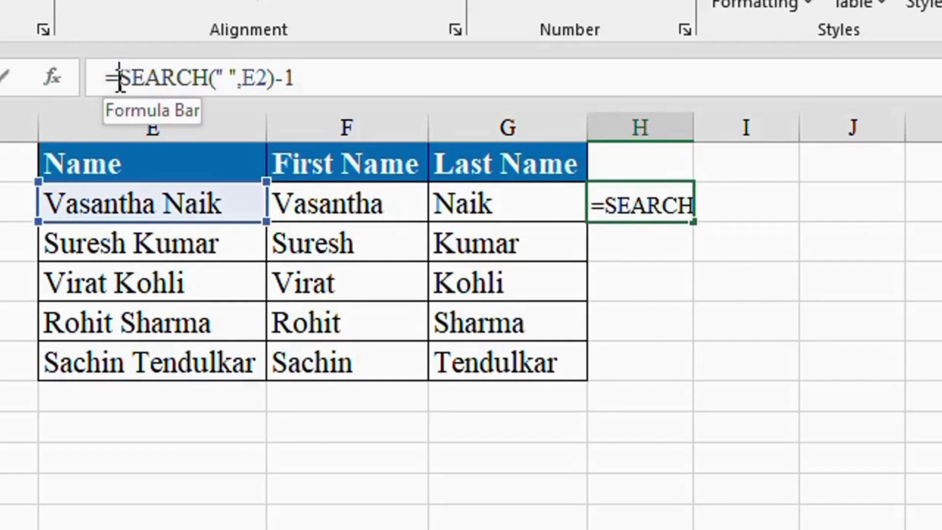
text(let)
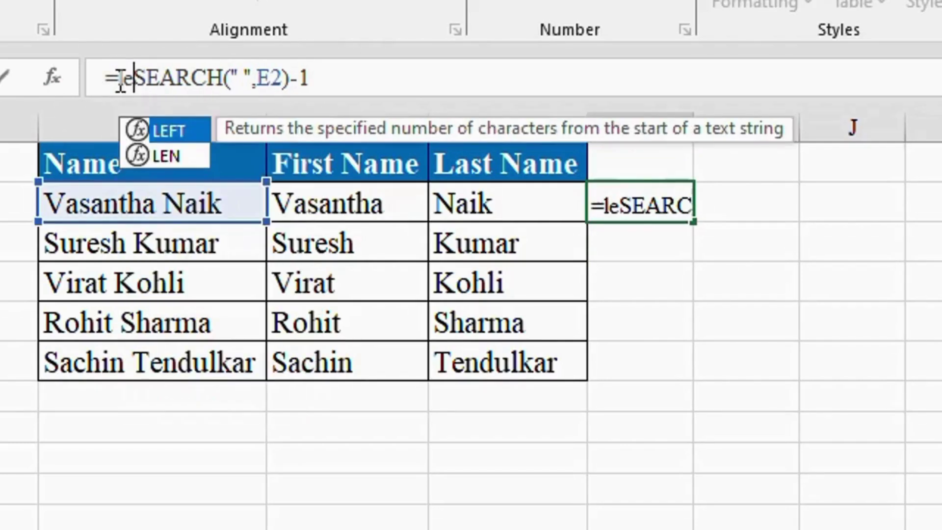
key(BackSpace)
text(ft)
key(Tab)
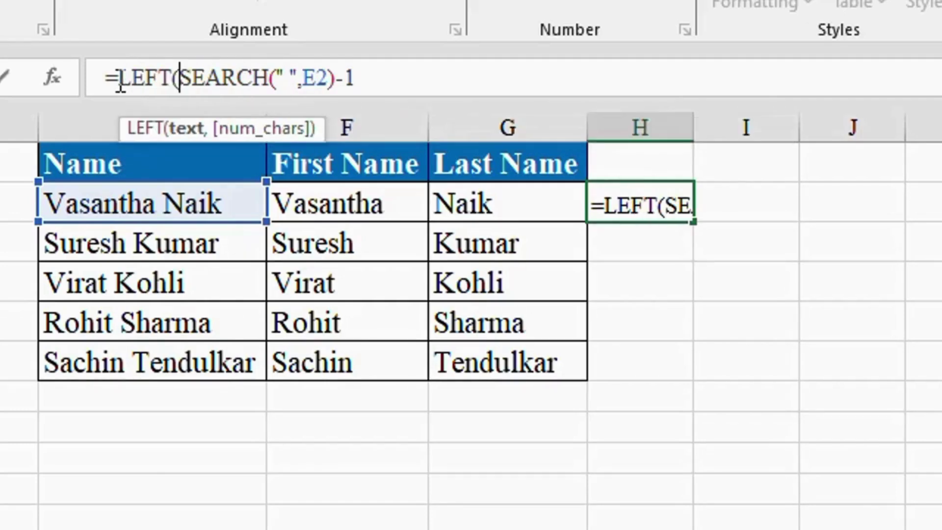
click(102, 202)
text(,)
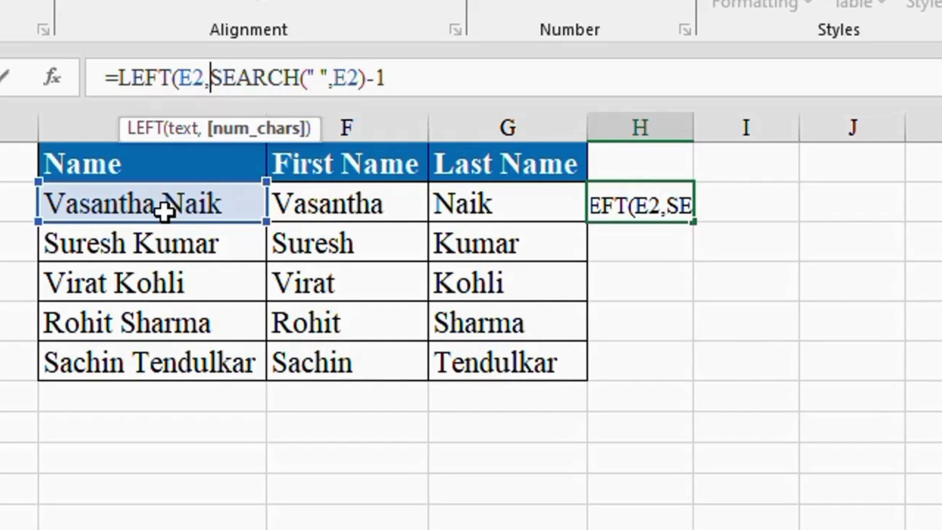
key(Return)
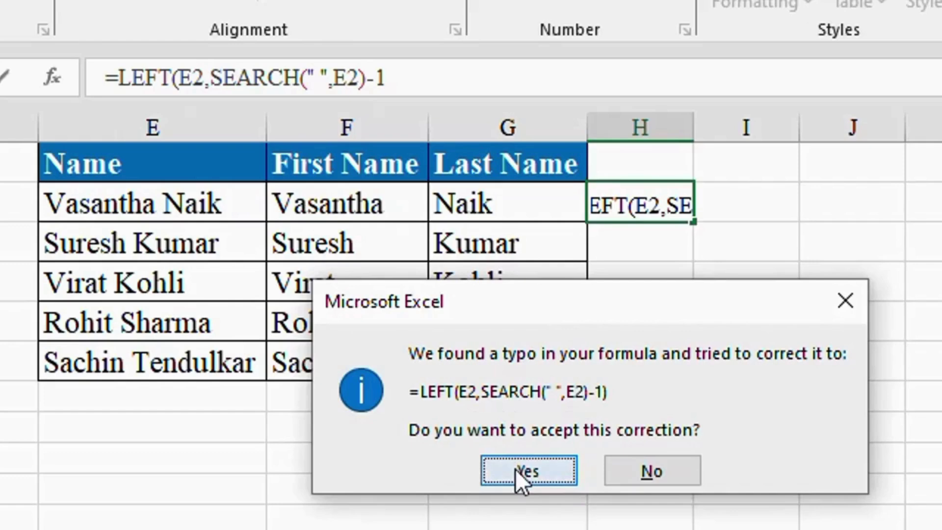
click(522, 472)
click(658, 201)
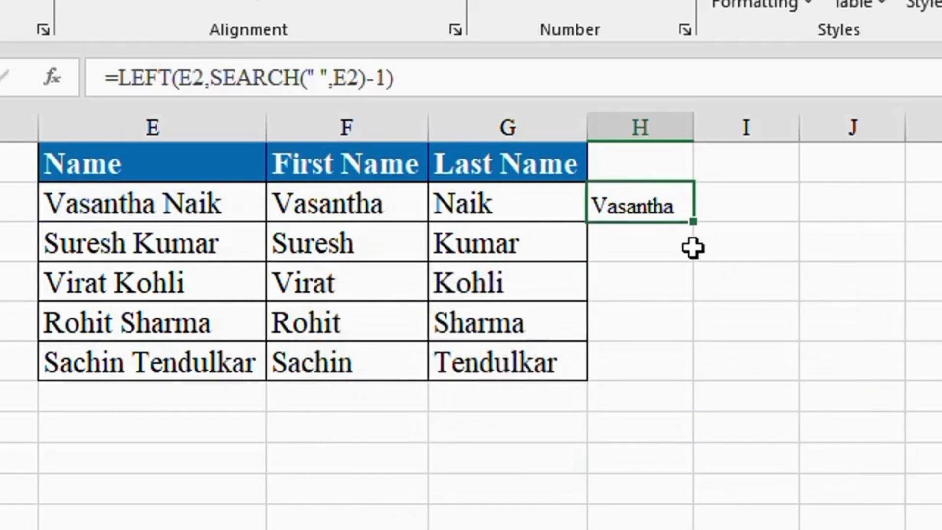
Enter =SEARCH(" ",E3) in H3, returning the space position 7.
click(664, 246)
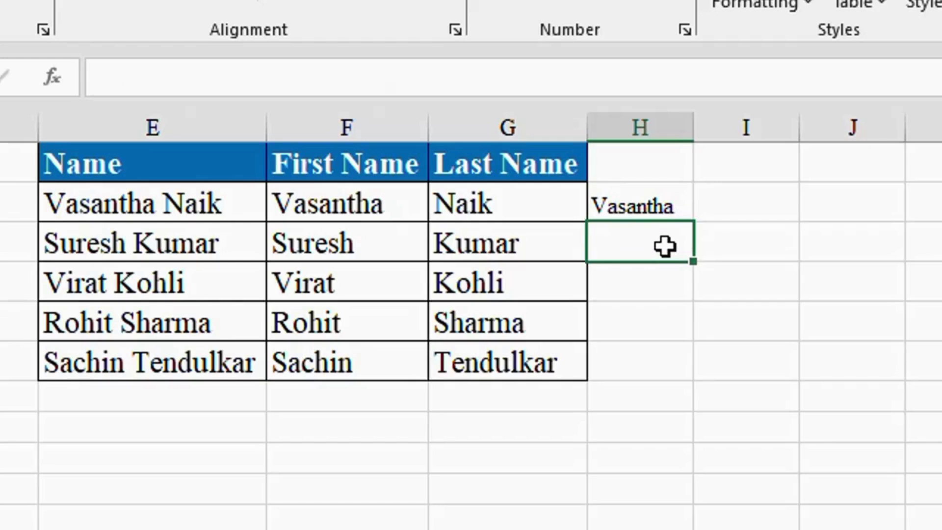
text(=)
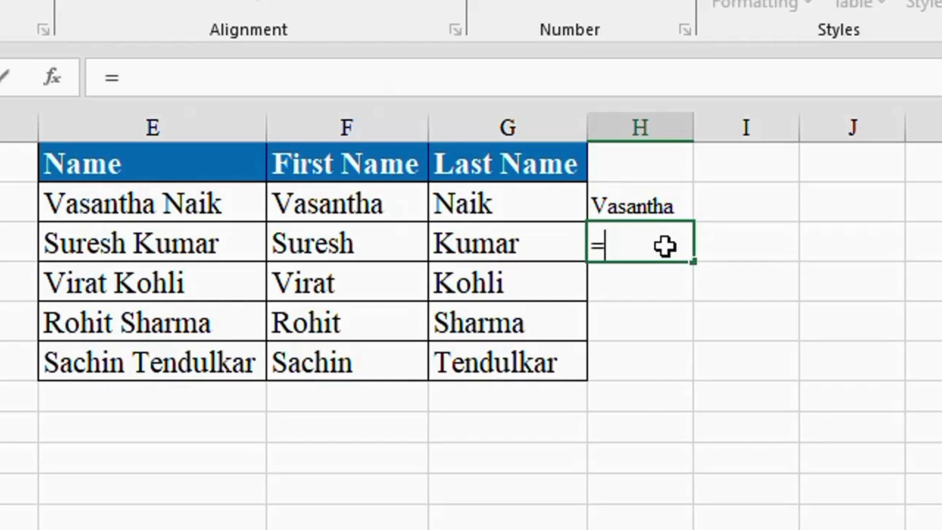
text(sear)
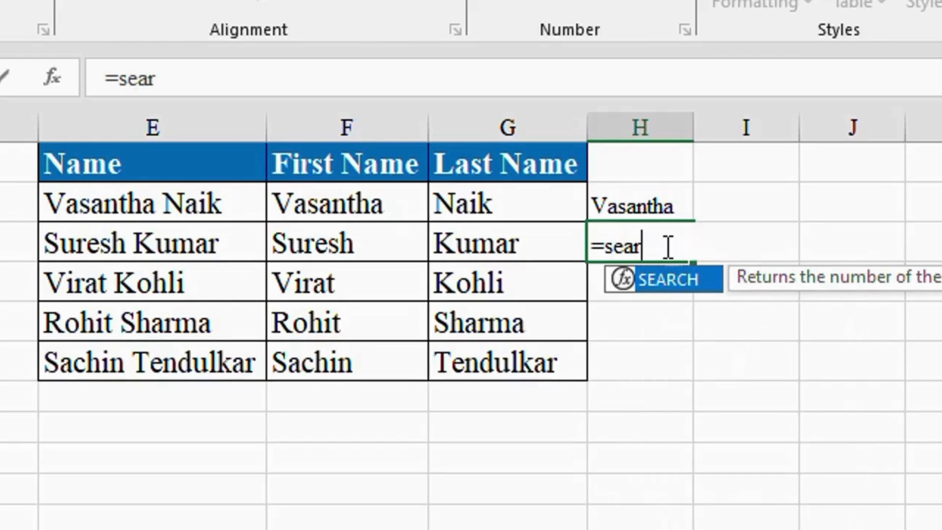
key(Tab)
text(" )
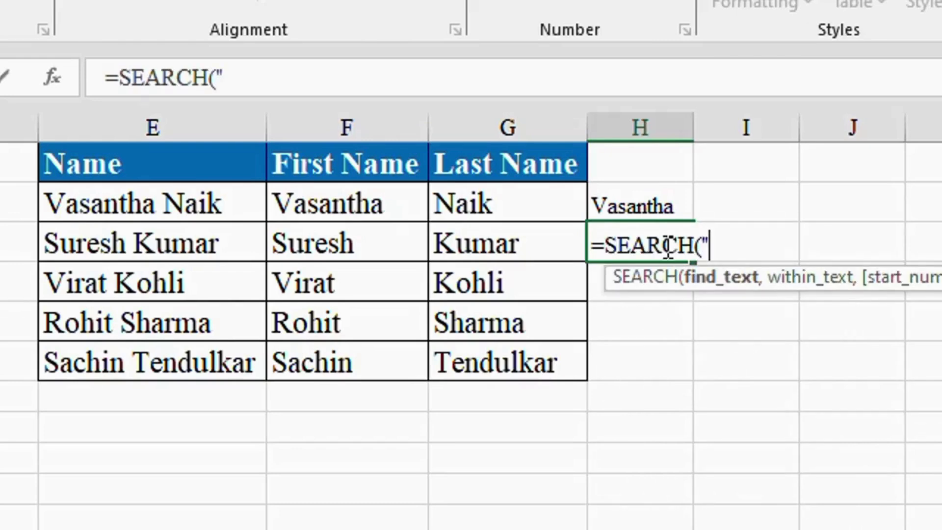
text(",)
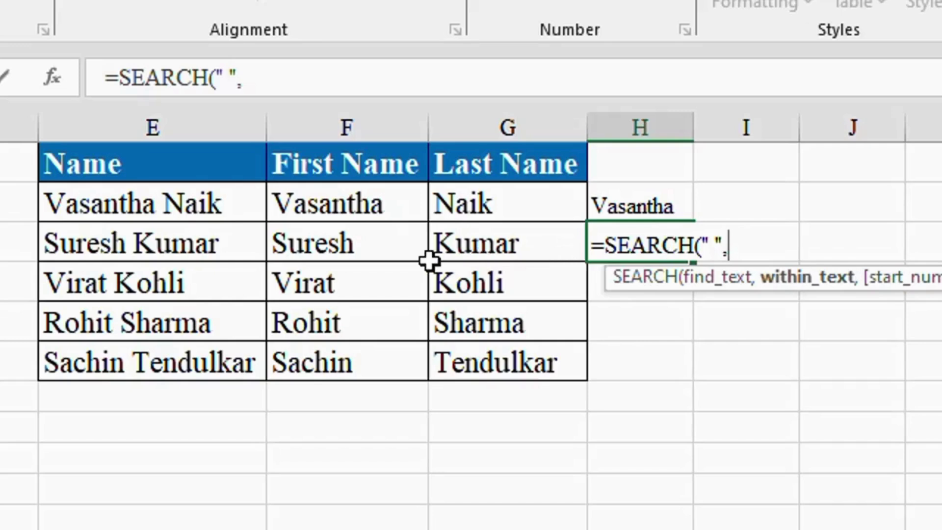
click(139, 245)
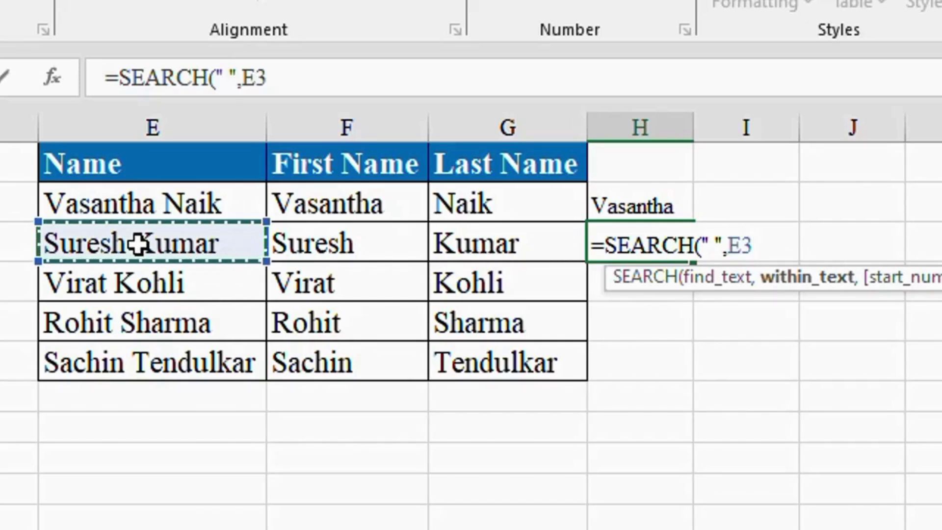
text())
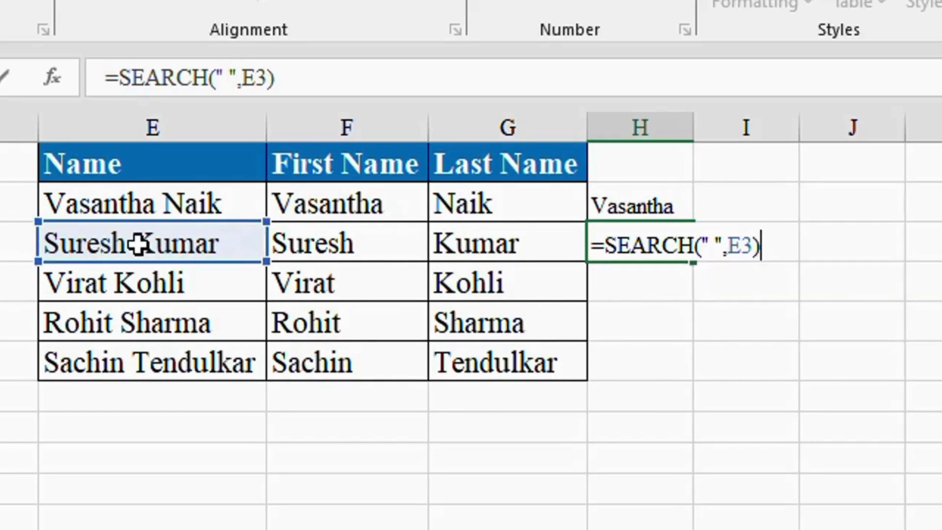
key(Return)
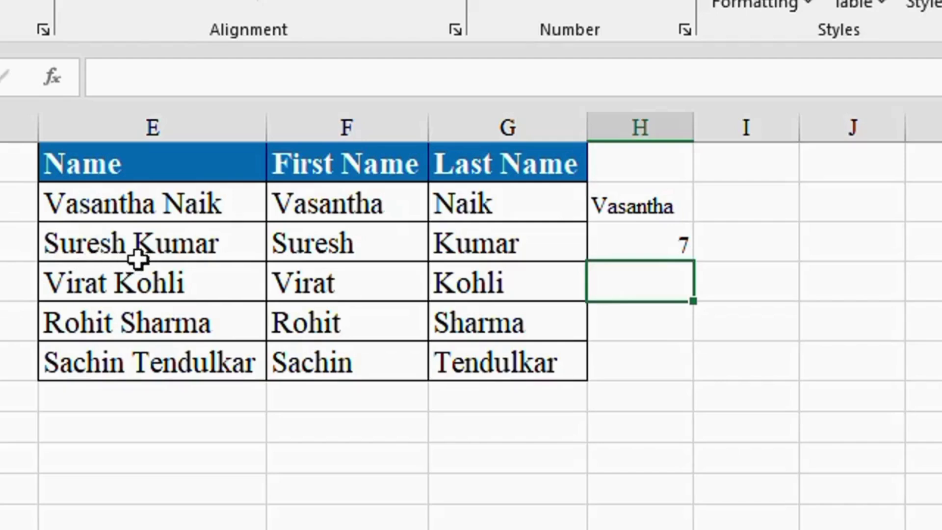
Change H3 to =SEARCH(" ",E3)-1 so it returns 6.
click(674, 252)
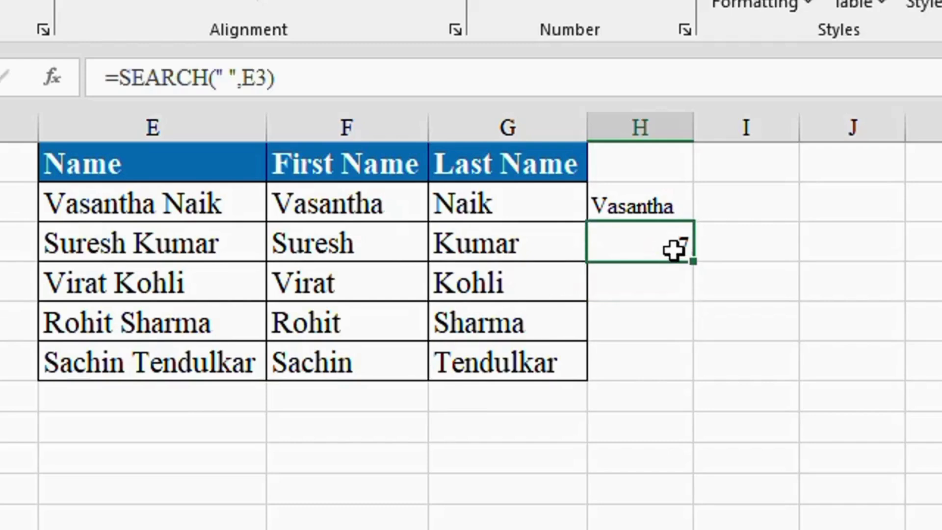
click(316, 78)
text(-1)
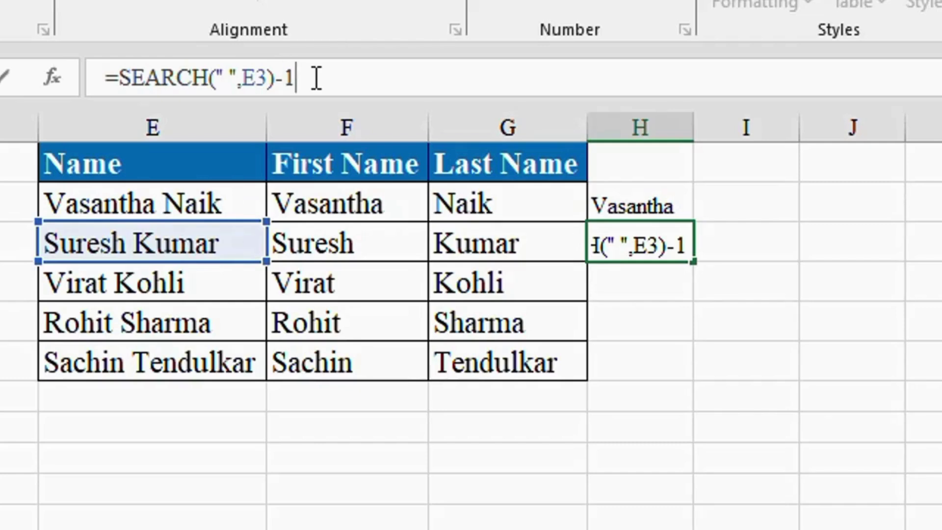
key(Return)
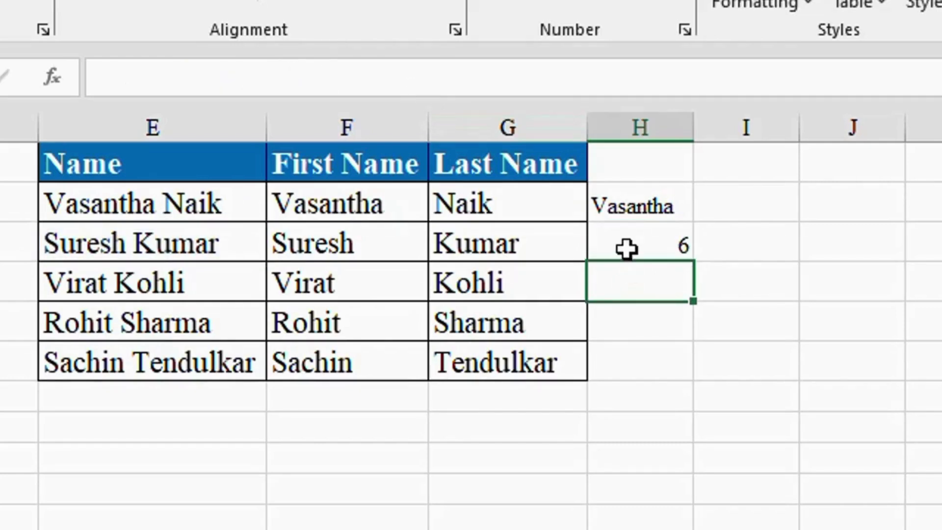
click(627, 249)
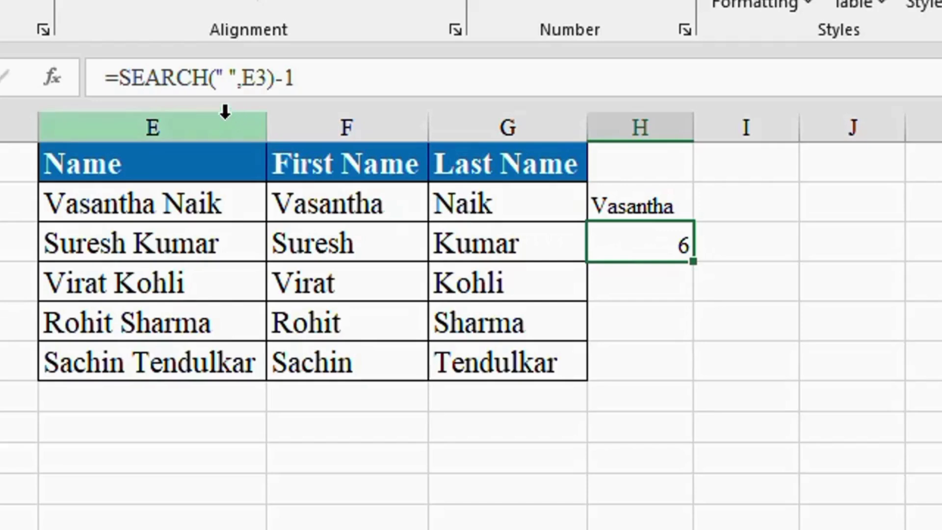
click(121, 80)
text(left)
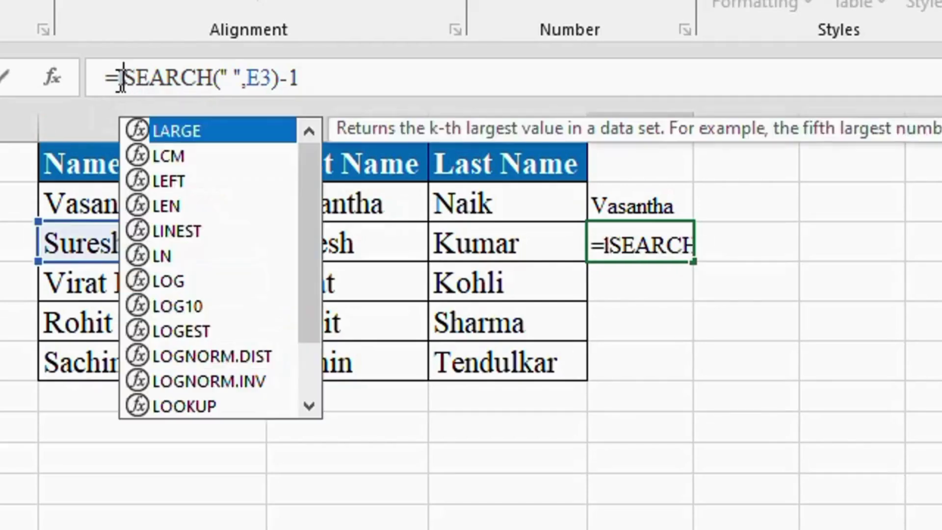
key(Tab)
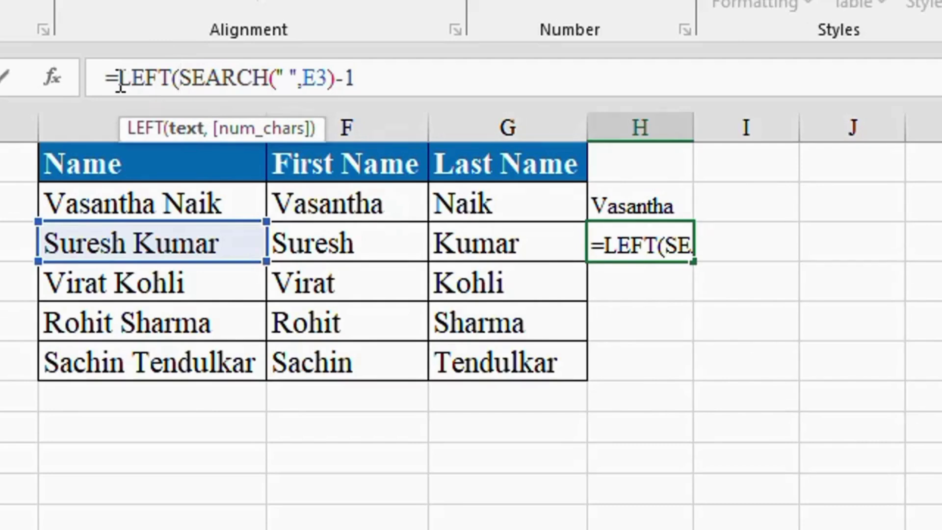
click(104, 244)
text(,)
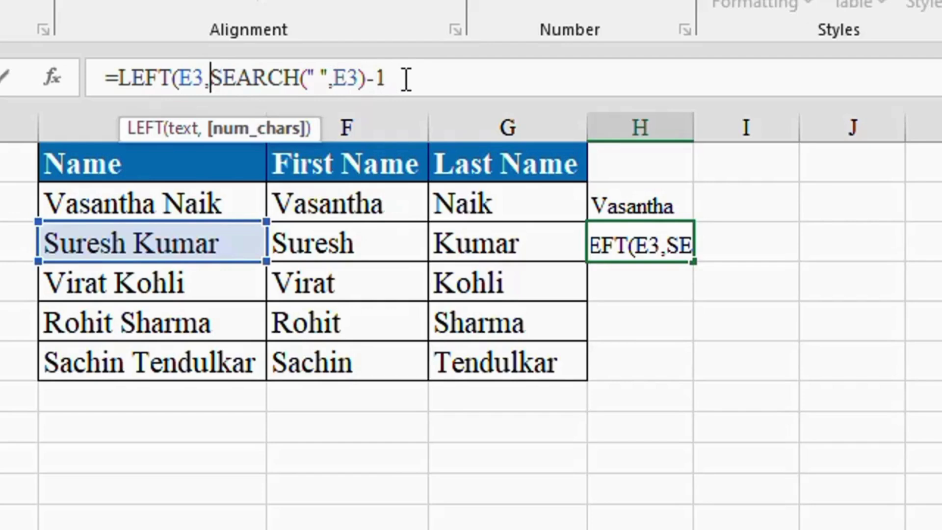
key(Return)
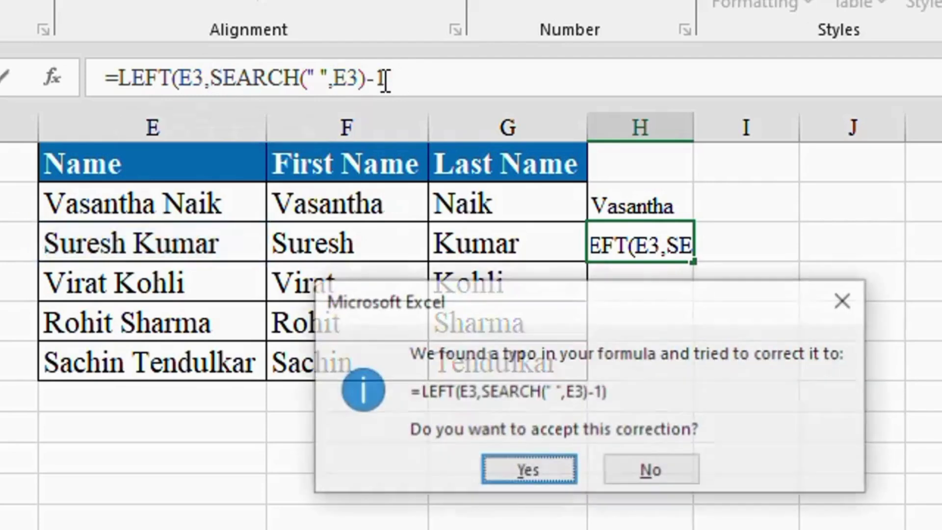
click(535, 472)
click(662, 249)
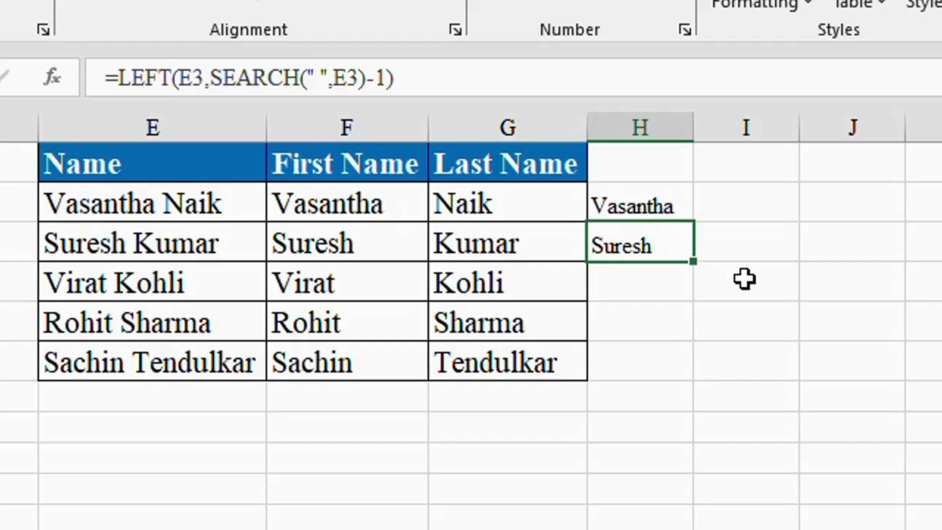
click(752, 214)
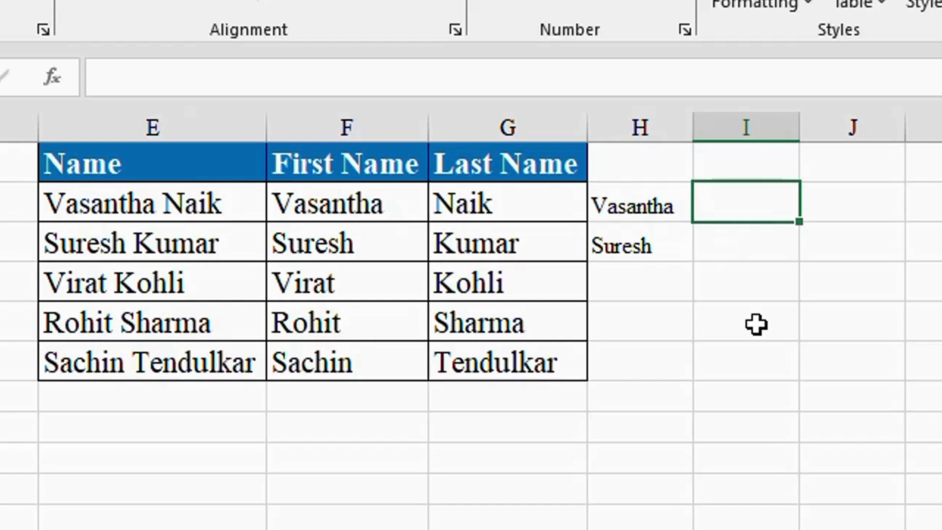
Enter =SEARCH(" ",E2) in I2, returning the space position 9.
text(=se)
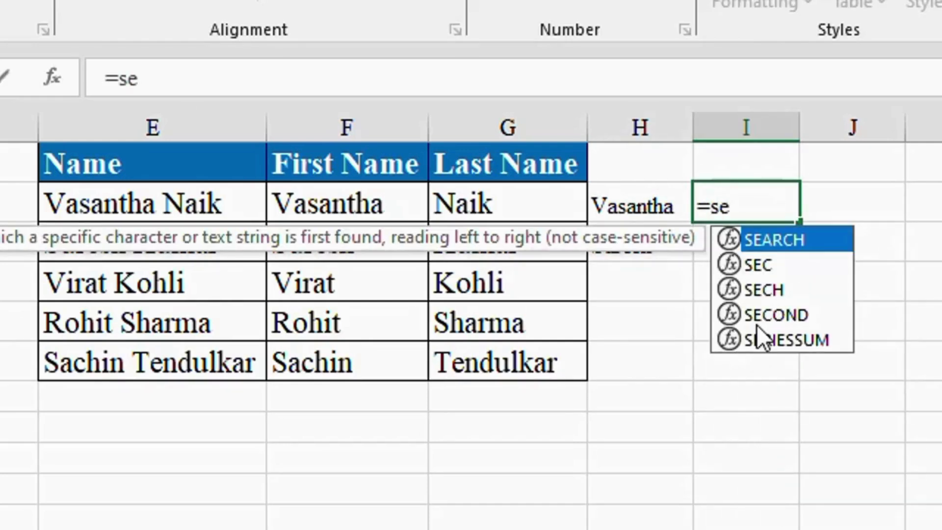
key(Tab)
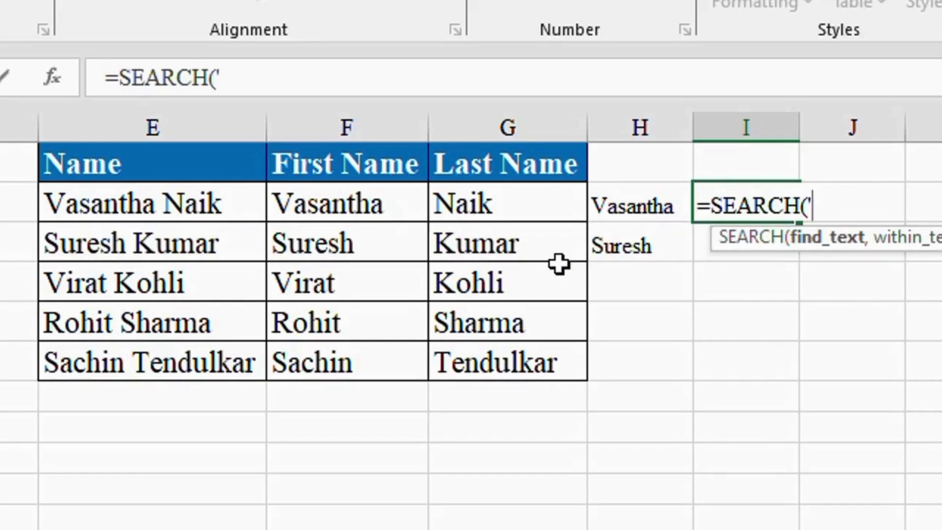
text(')
key(BackSpace)
text(")
key(BackSpace)
key(BackSpace)
text(" ")
text(,)
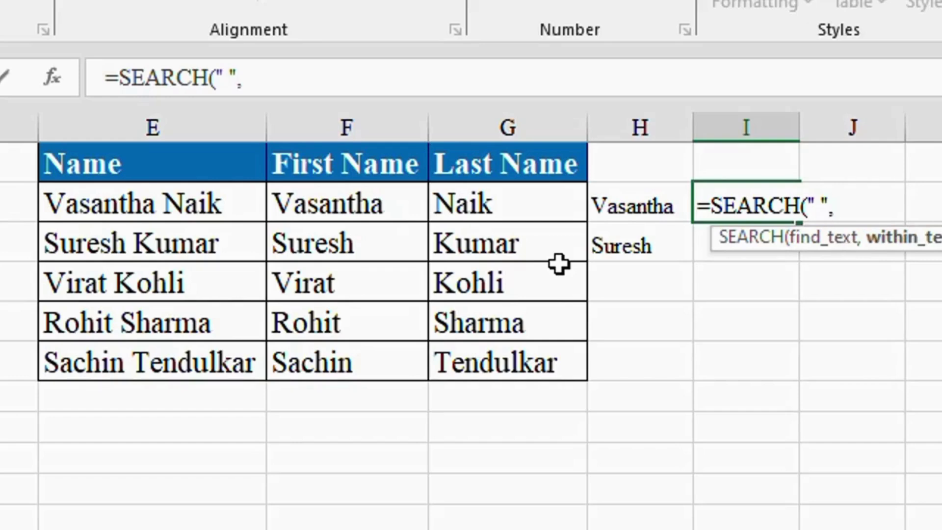
click(181, 200)
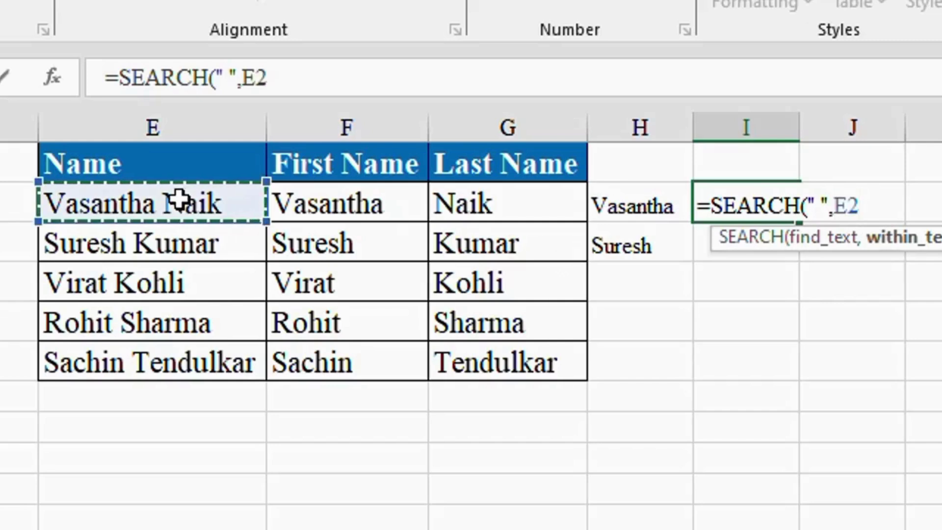
text())
key(Return)
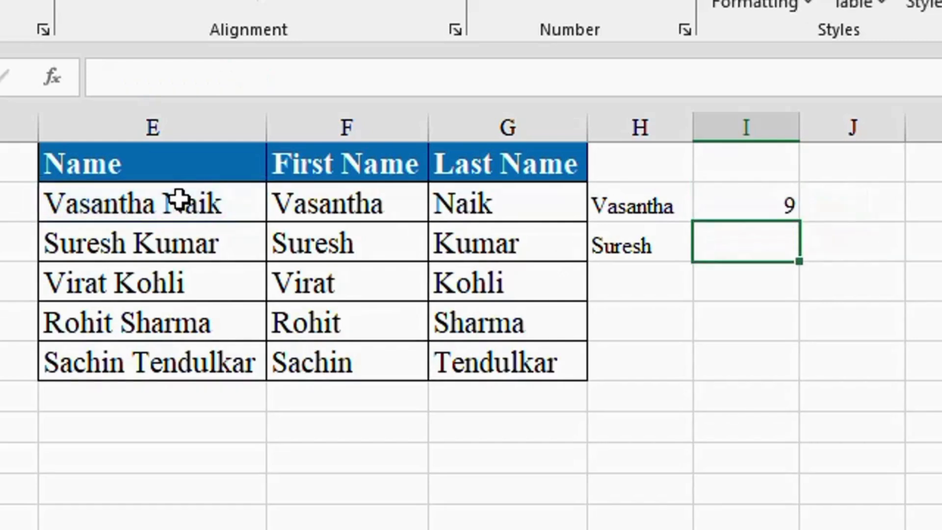
click(742, 198)
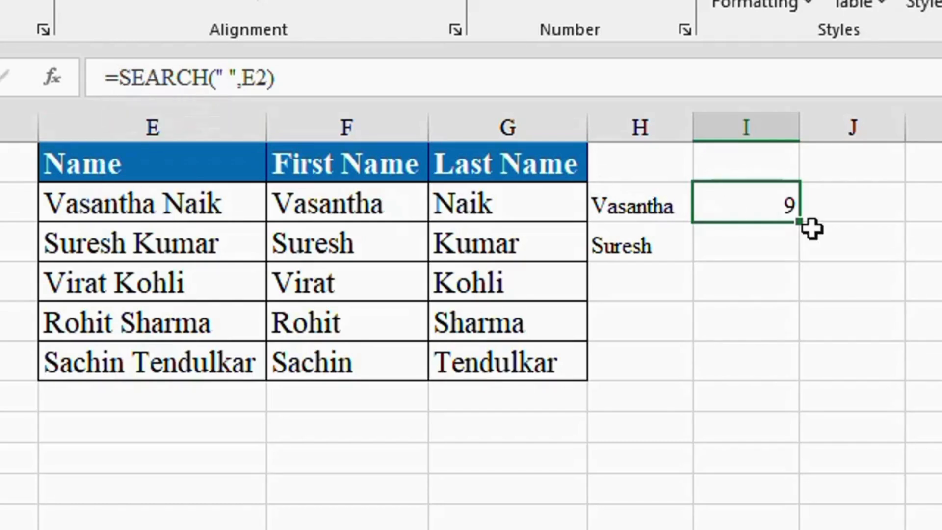
Change I2 to LEN(E2)-SEARCH(" ",E2), giving the last-name length 4.
click(122, 82)
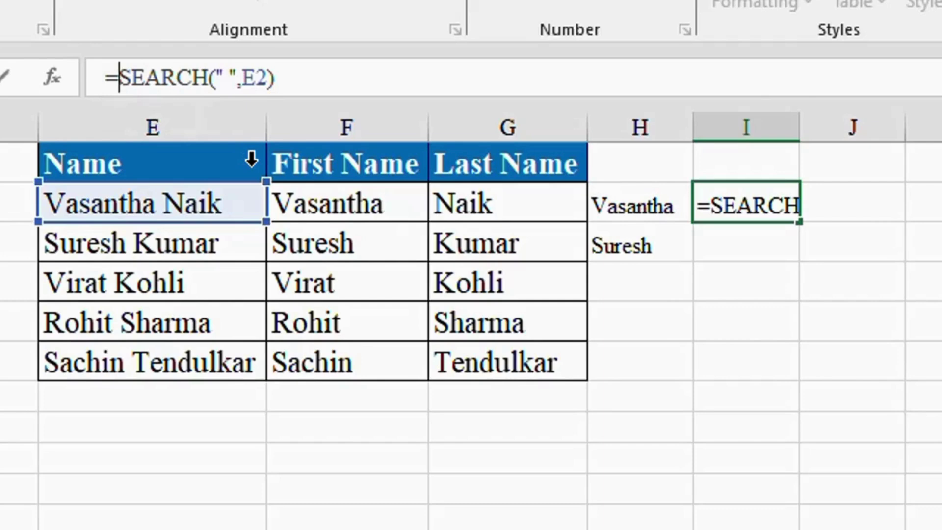
text(len)
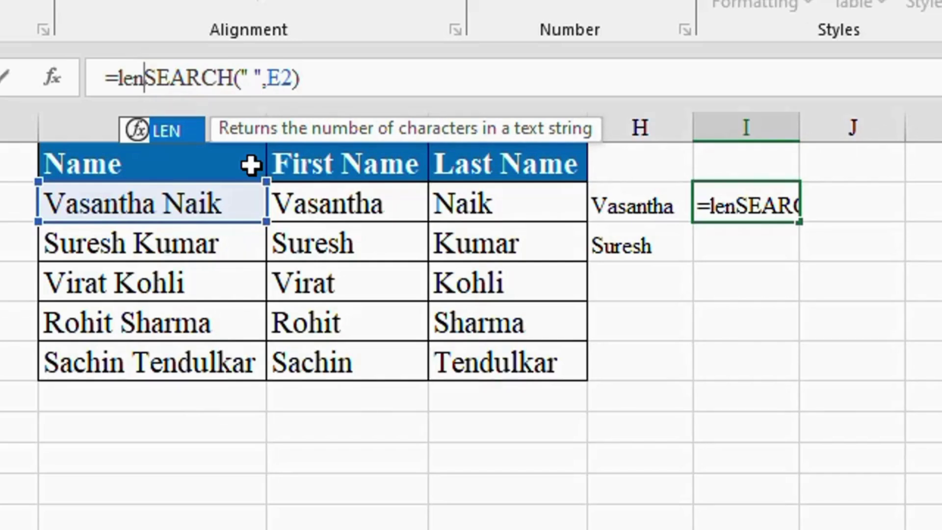
key(Tab)
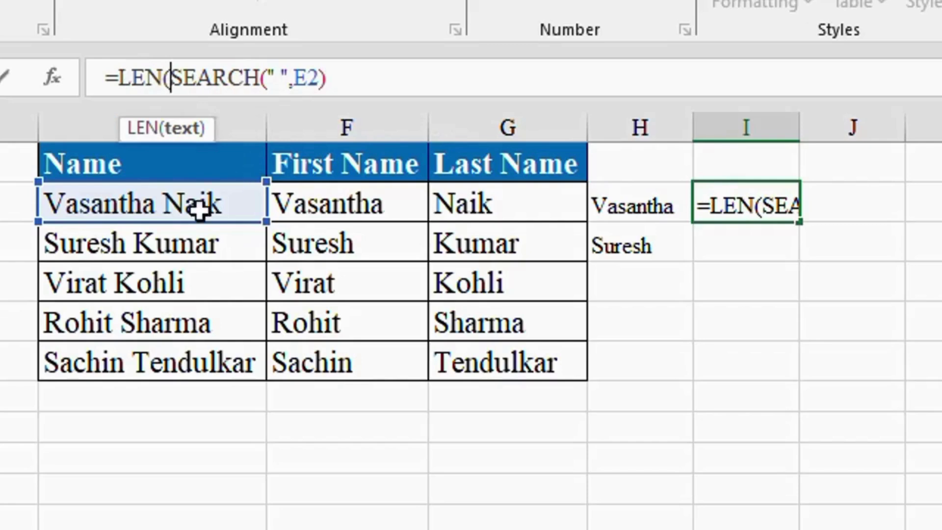
click(159, 205)
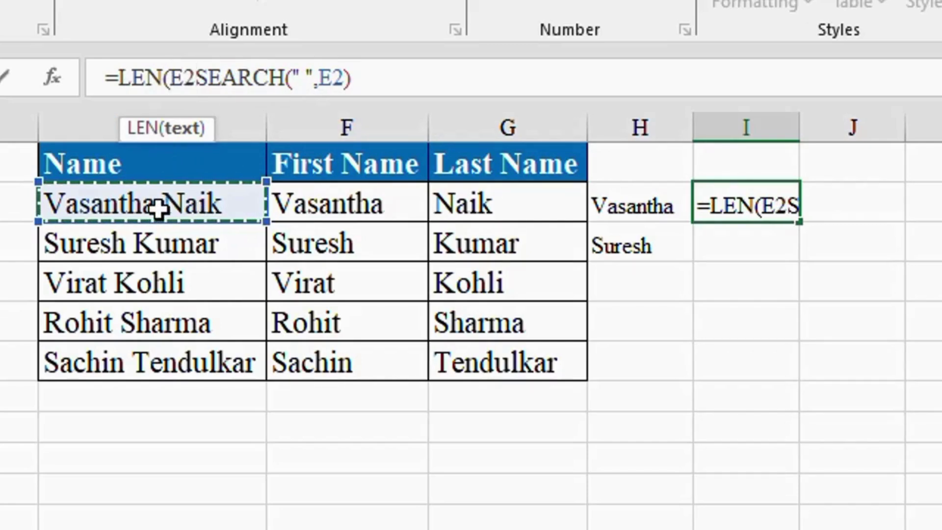
text())
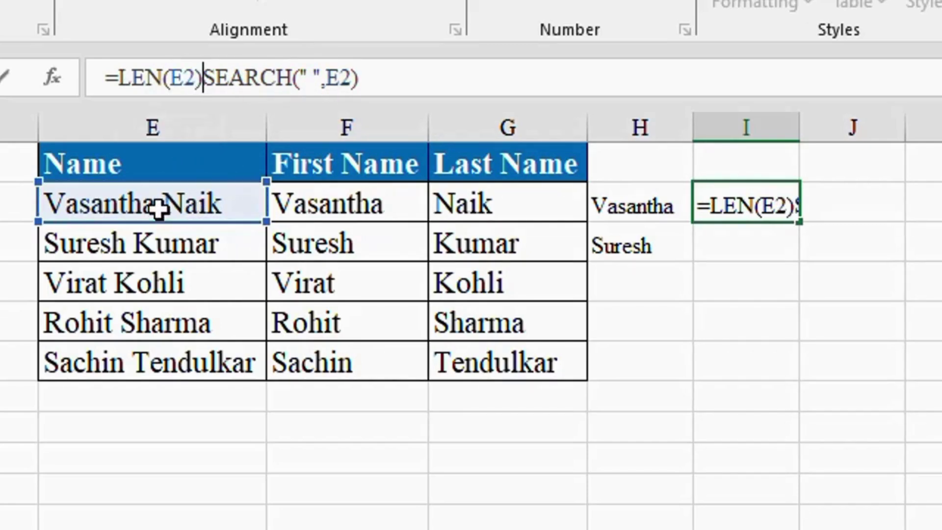
text(-)
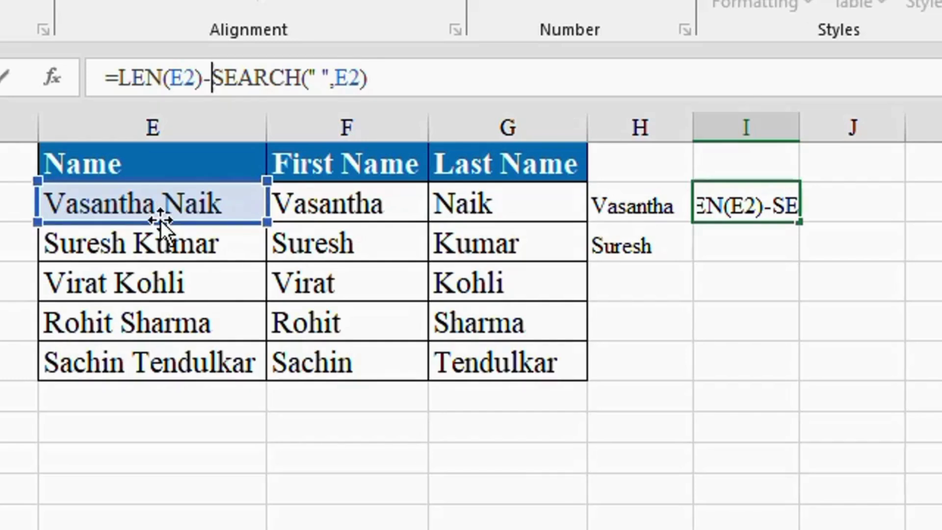
key(Return)
click(720, 209)
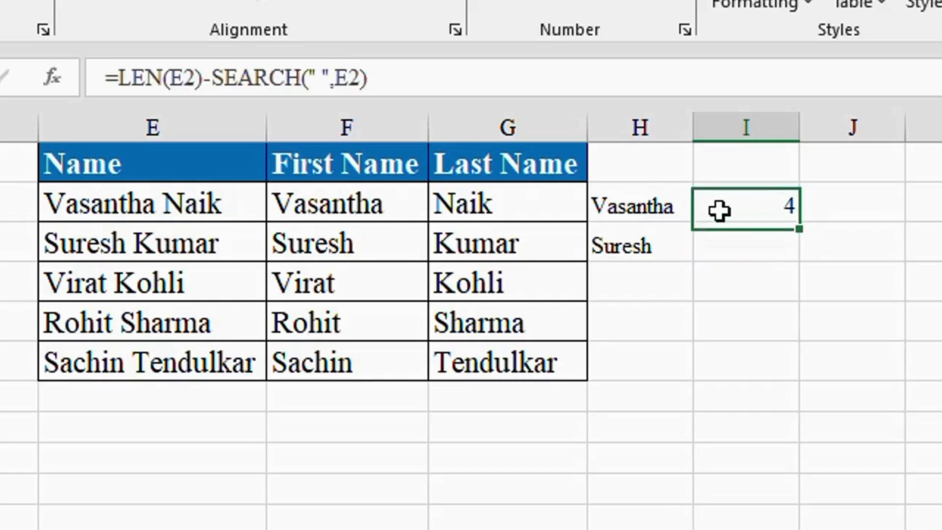
click(117, 83)
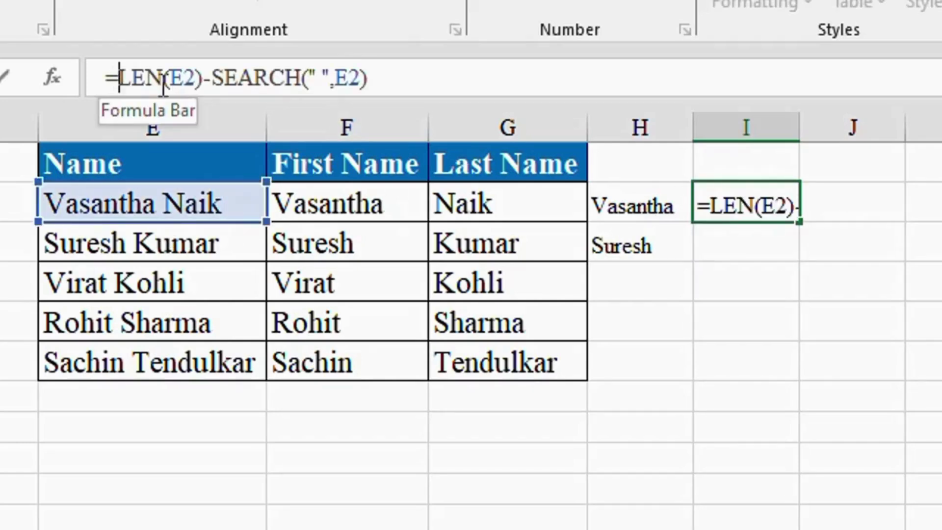
text(righ)
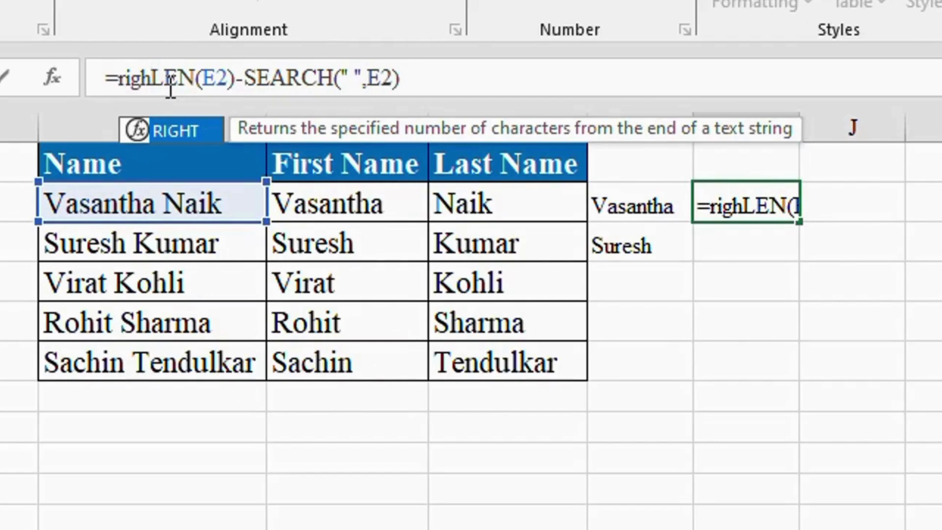
key(Tab)
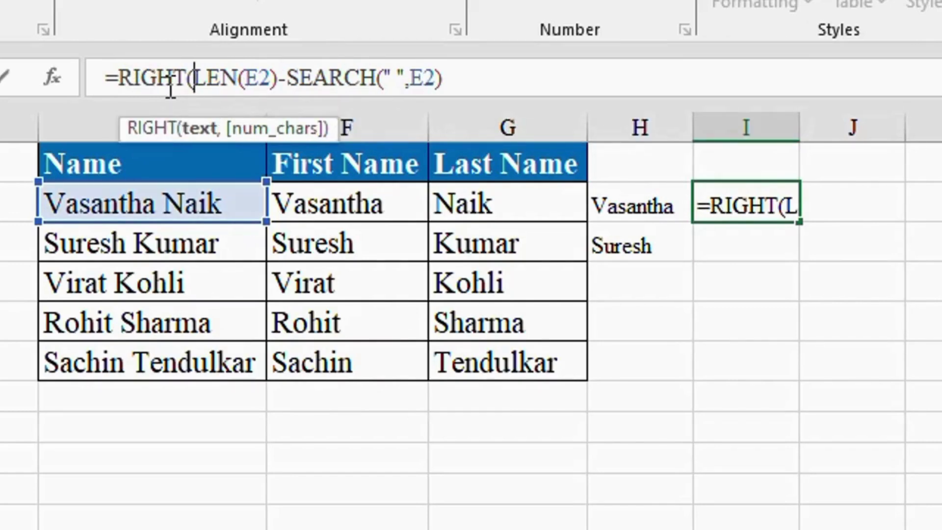
click(160, 201)
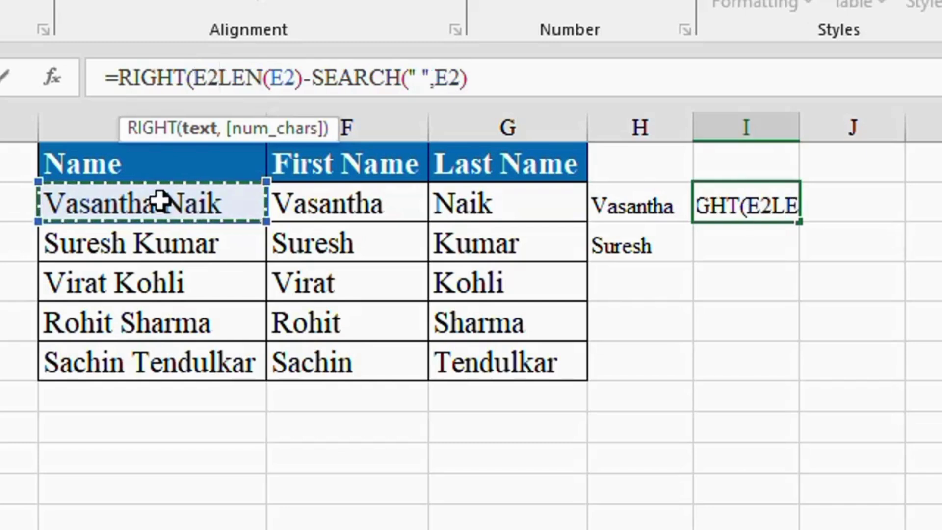
text(,)
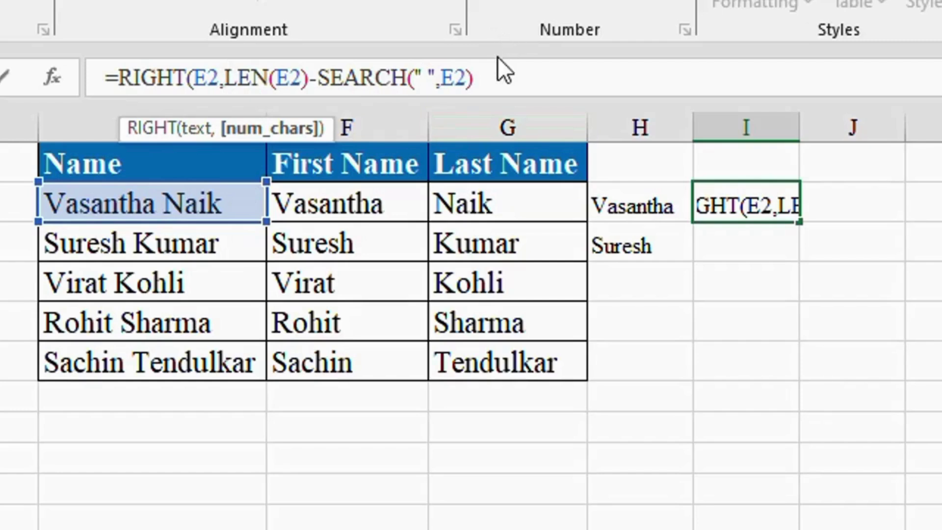
click(486, 77)
text())
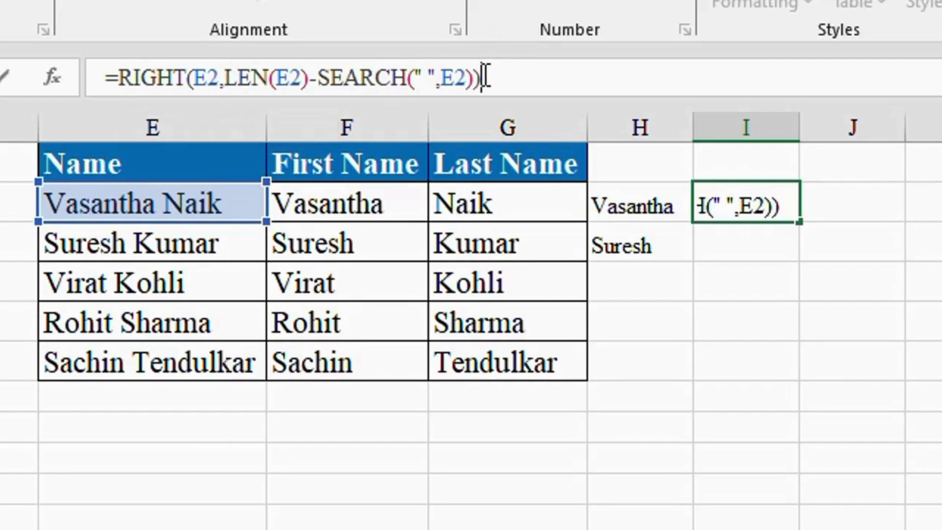
key(Return)
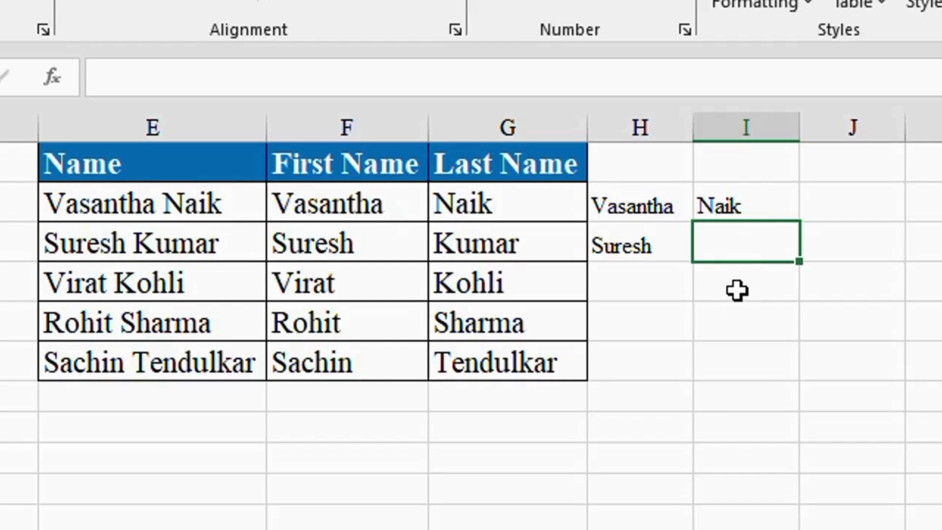
Enter =SEARCH(" ",E3) in I3 to find the space position.
text(=)
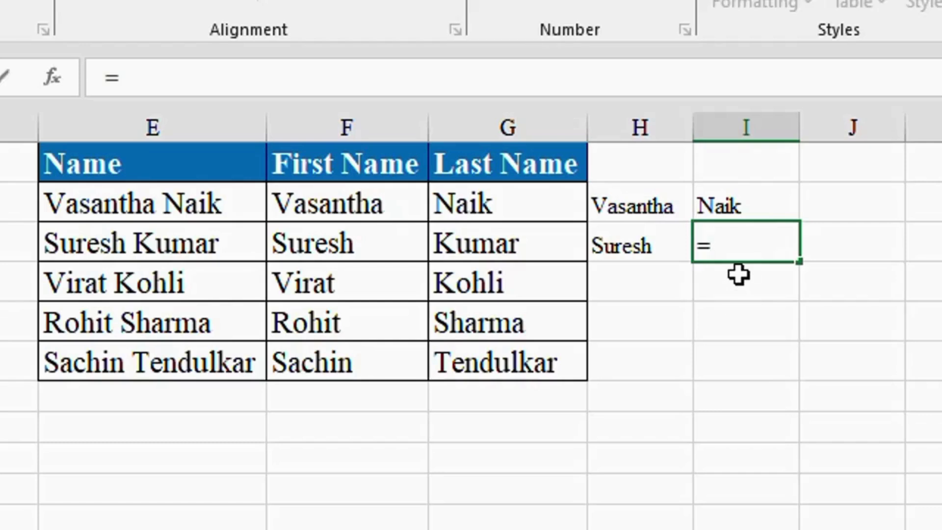
text(sear)
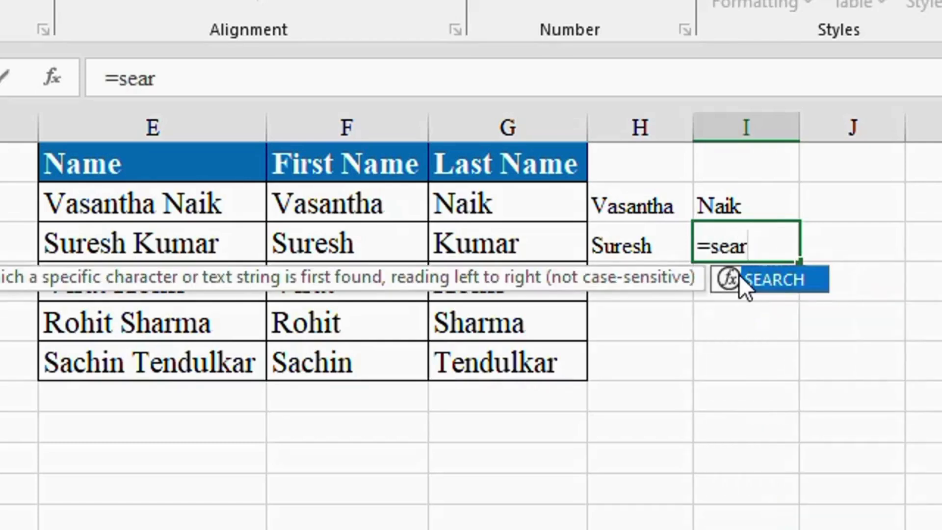
key(Tab)
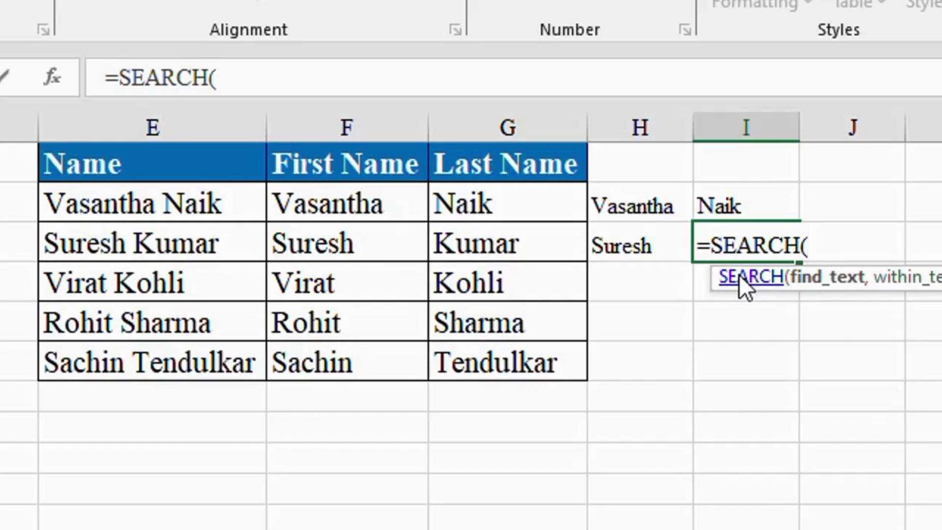
text(" ",)
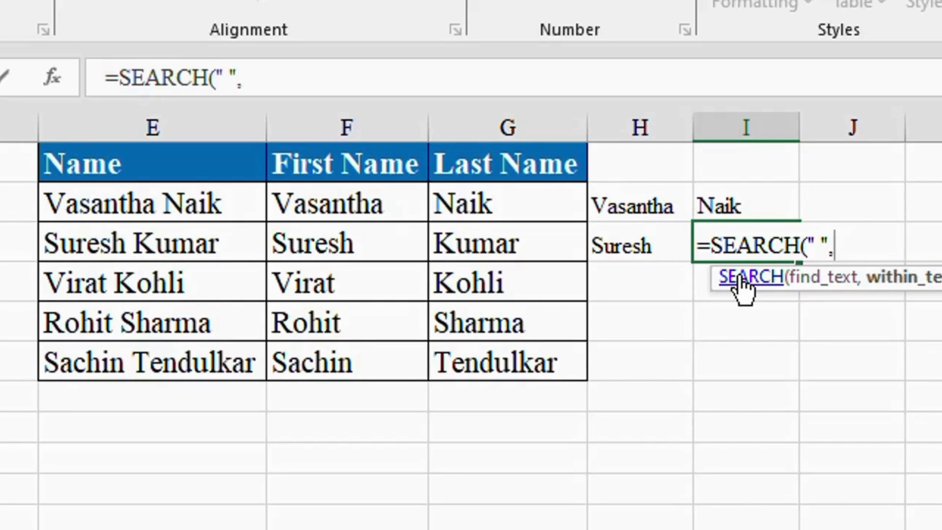
click(210, 244)
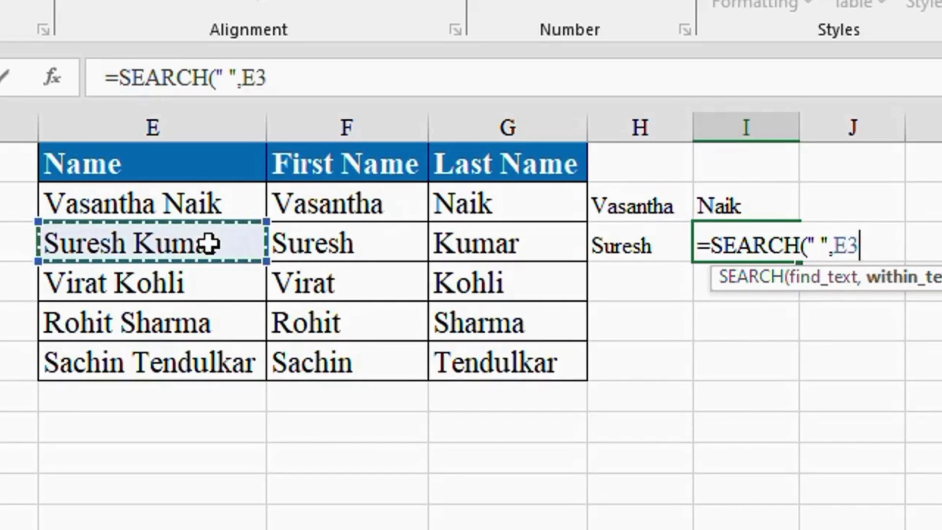
text())
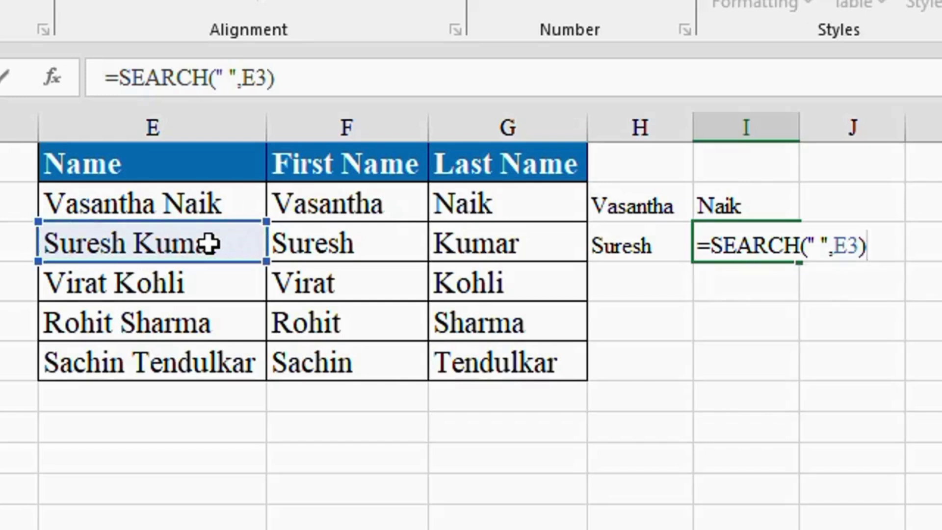
key(Return)
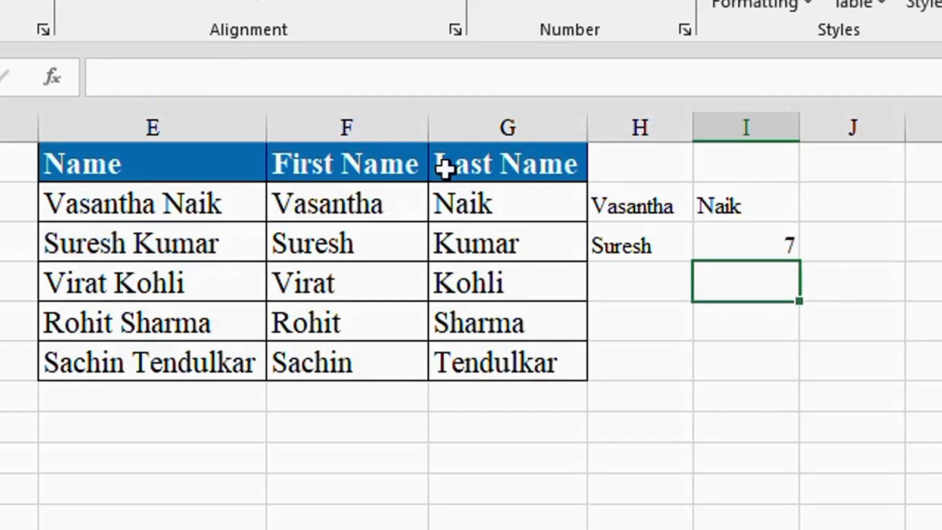
click(740, 248)
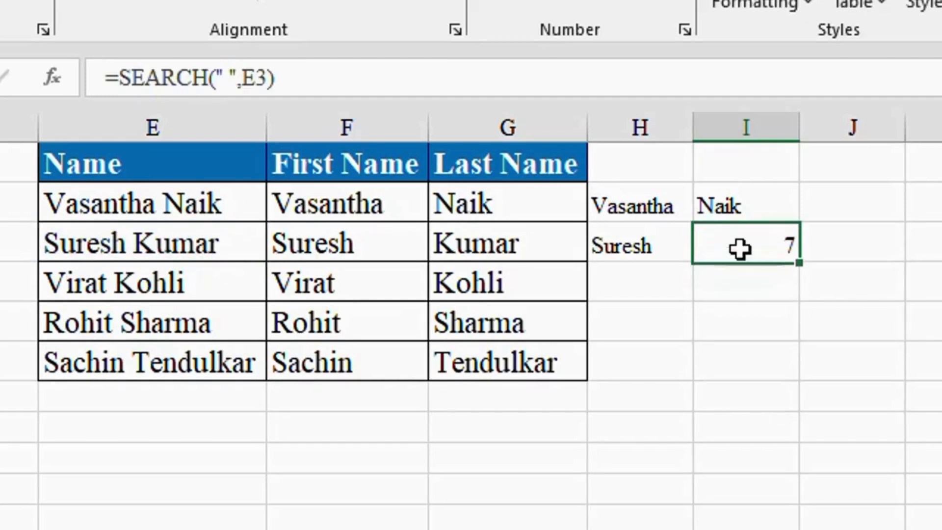
Change I3 to LEN(E3)-SEARCH(" ",E3), giving 5.
click(124, 79)
text(len)
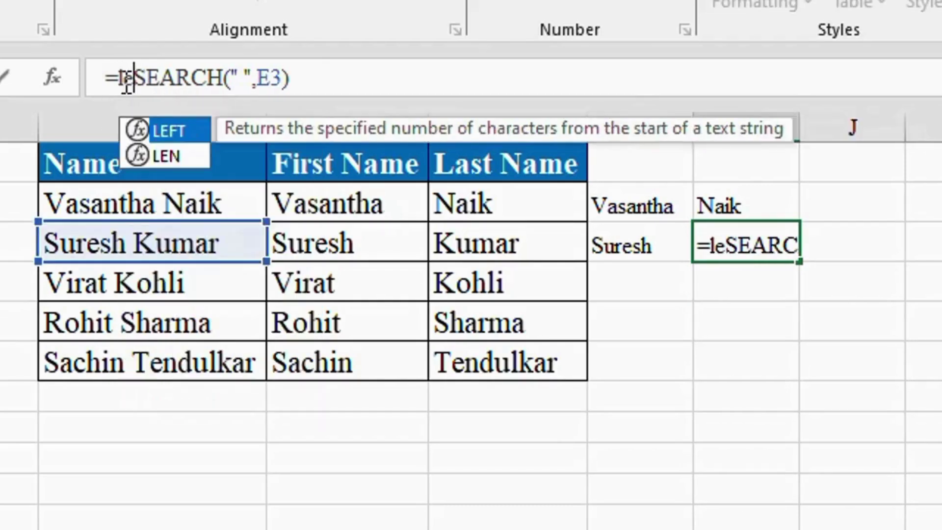
key(Tab)
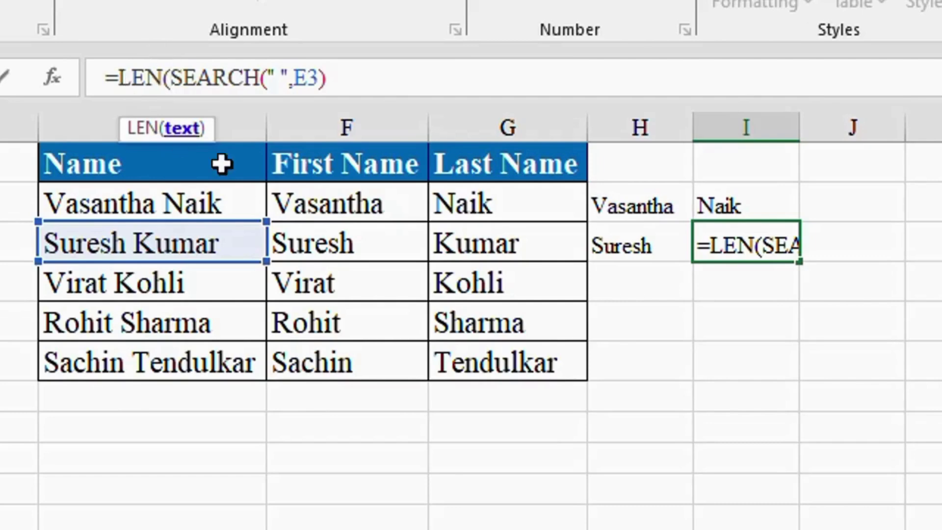
click(152, 247)
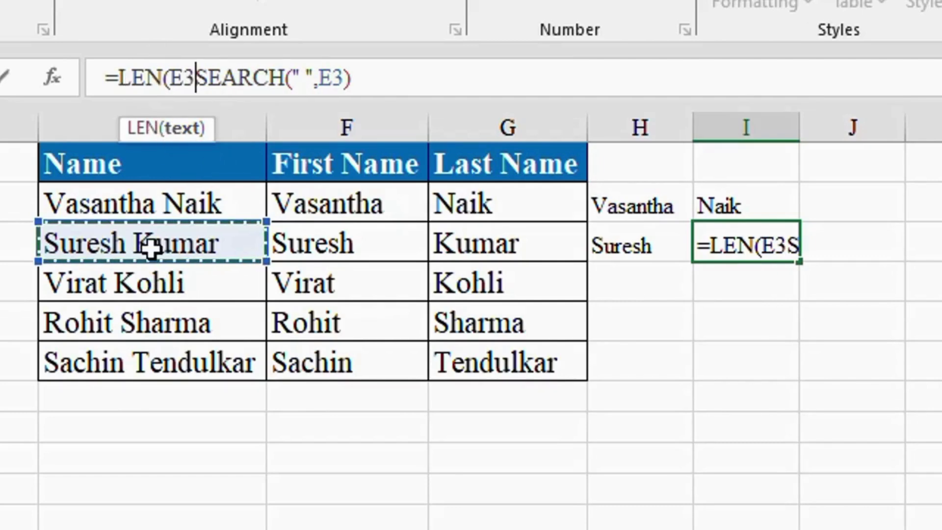
text()-)
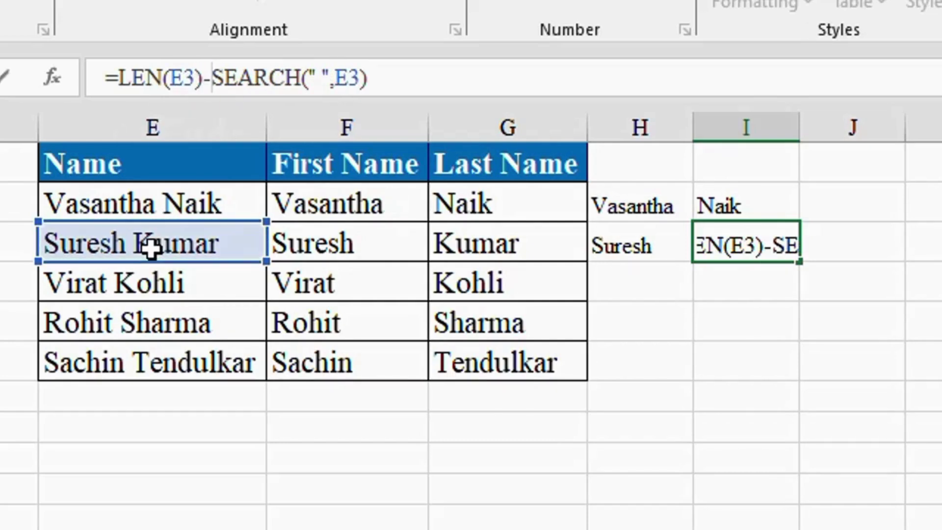
key(Return)
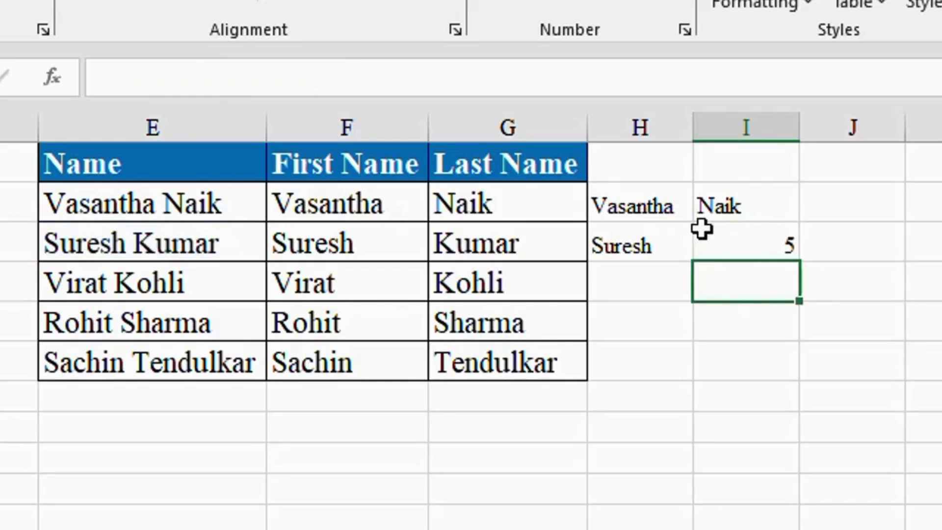
click(752, 249)
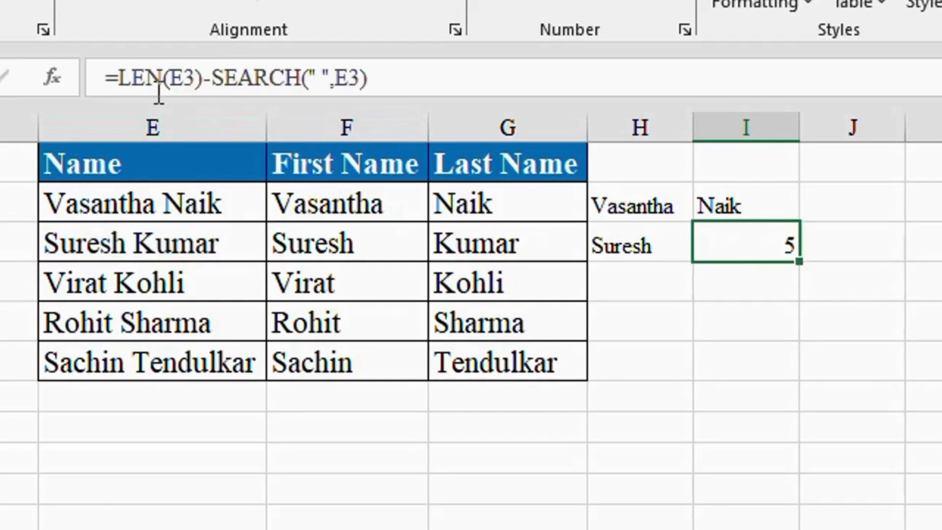
click(118, 78)
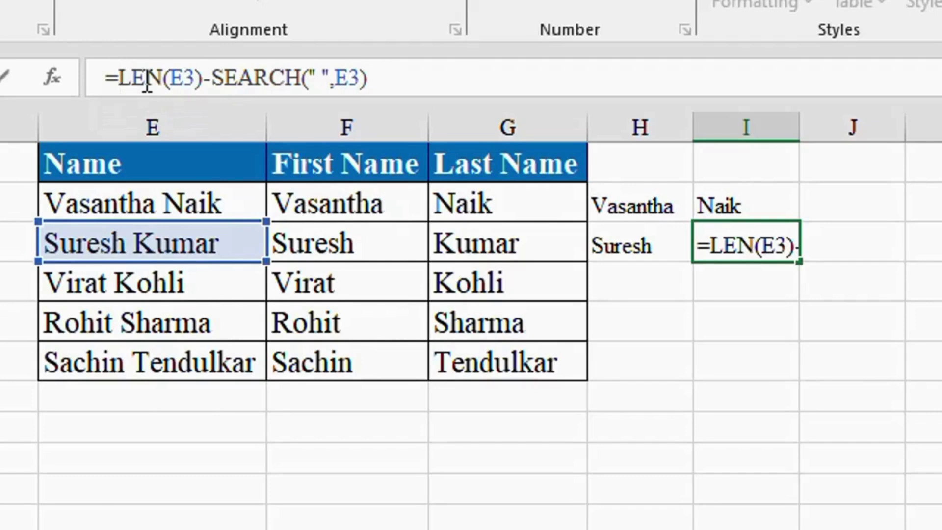
text(rifht)
key(BackSpace)
key(BackSpace)
key(BackSpace)
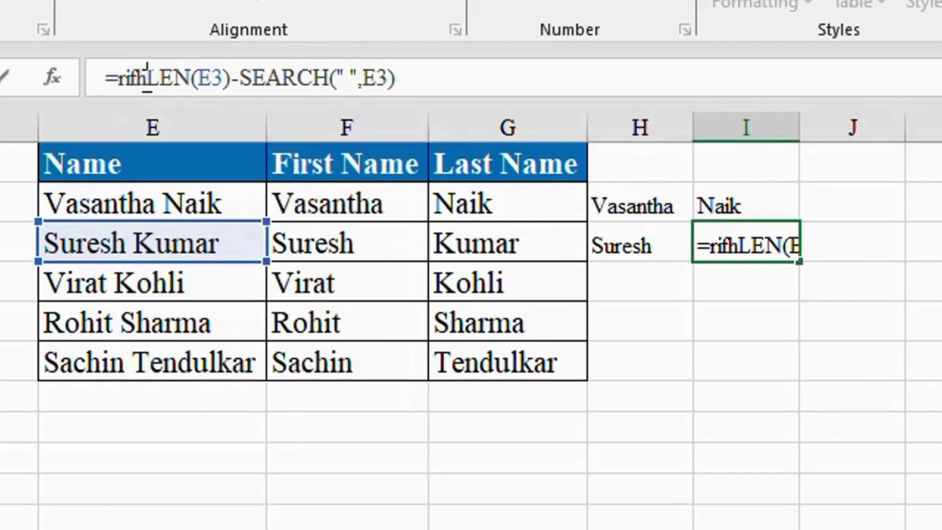
key(Tab)
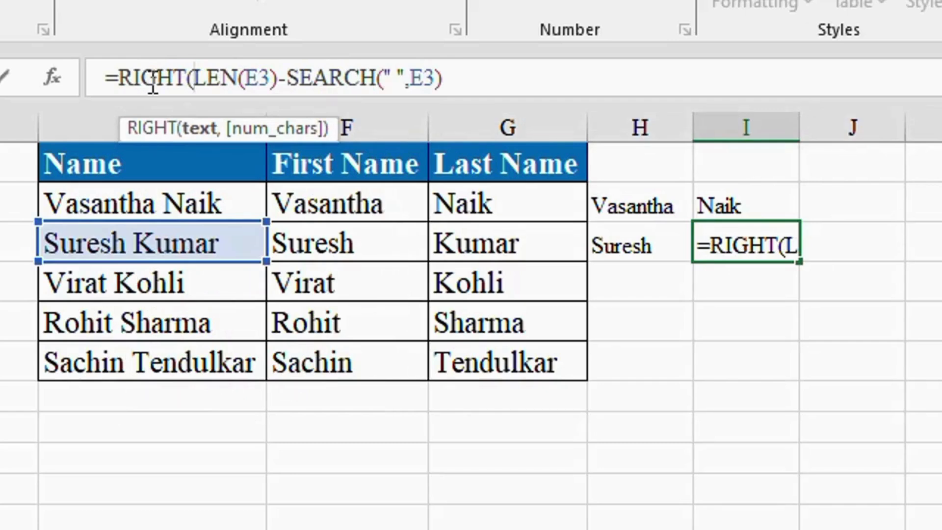
click(151, 244)
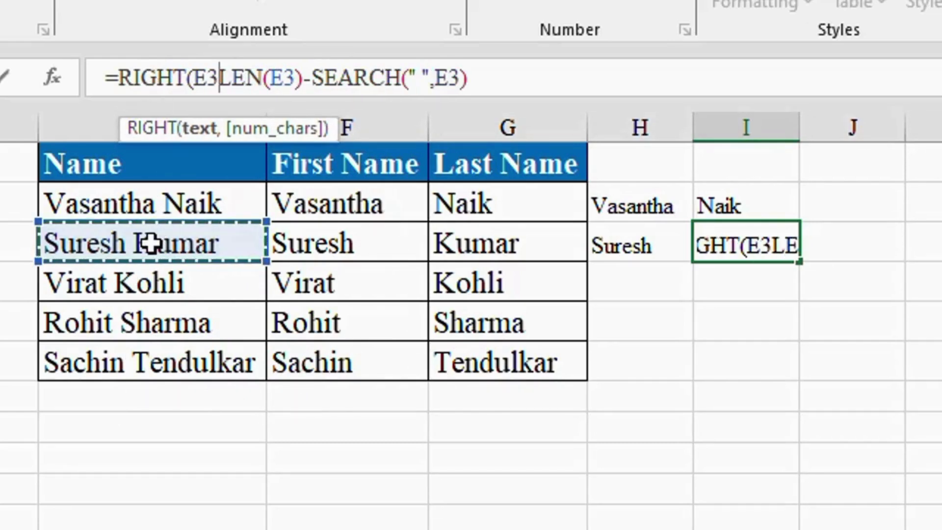
text(,)
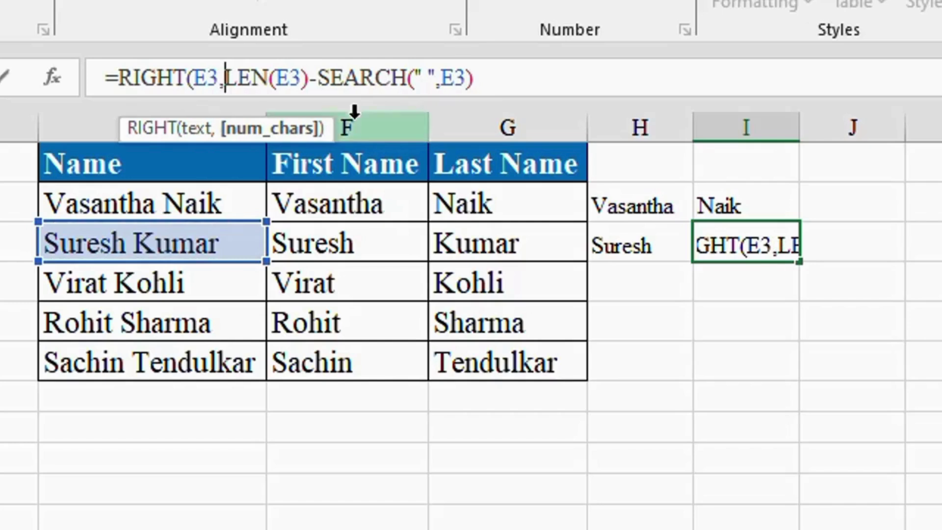
click(500, 92)
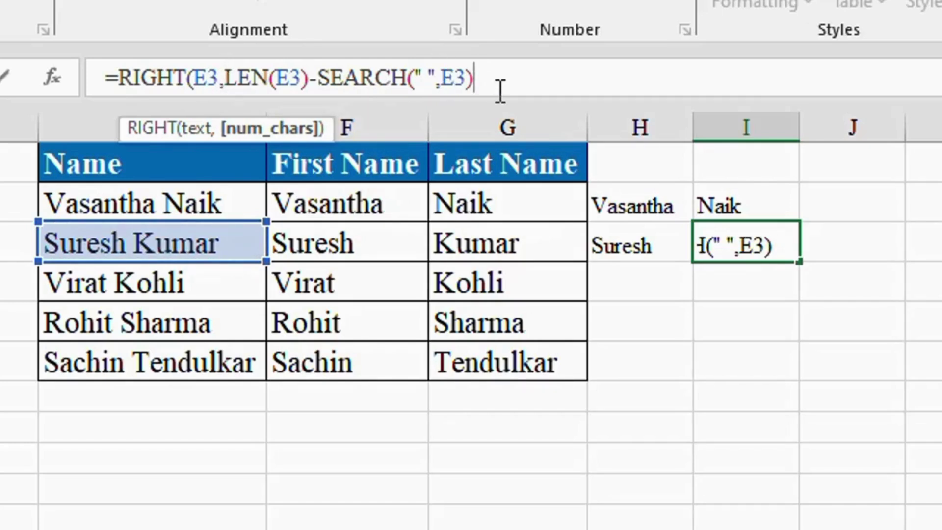
text())
key(Return)
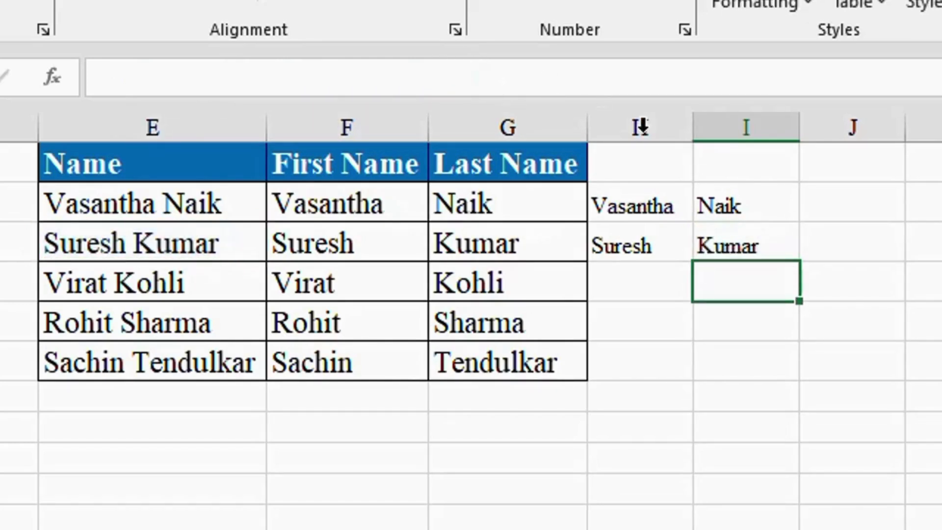
Fill the H3:I3 name formulas down to row 7 to split all five names.
drag(633, 247, 708, 245)
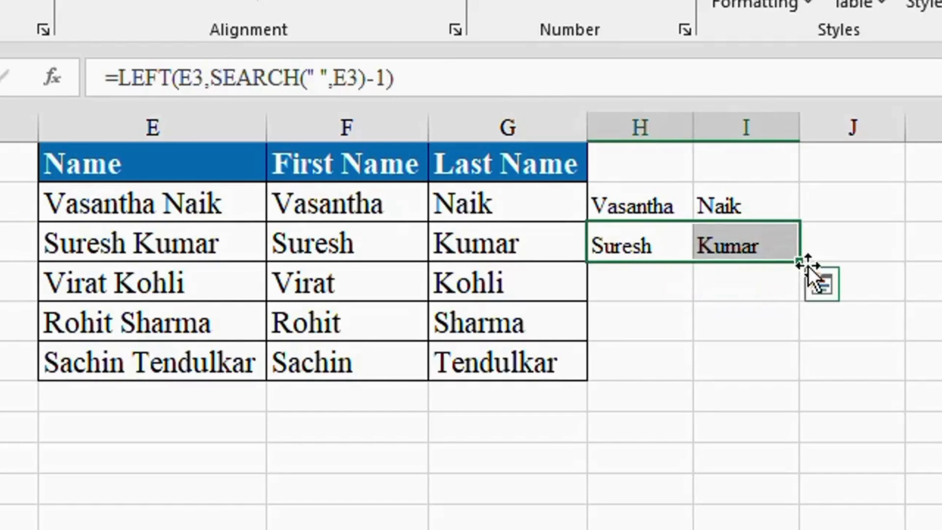
drag(800, 262, 807, 375)
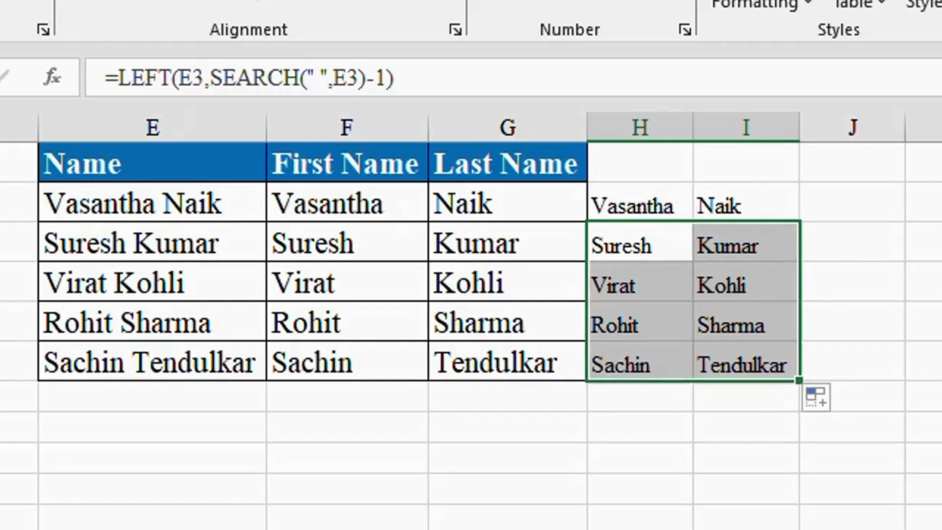
click(938, 331)
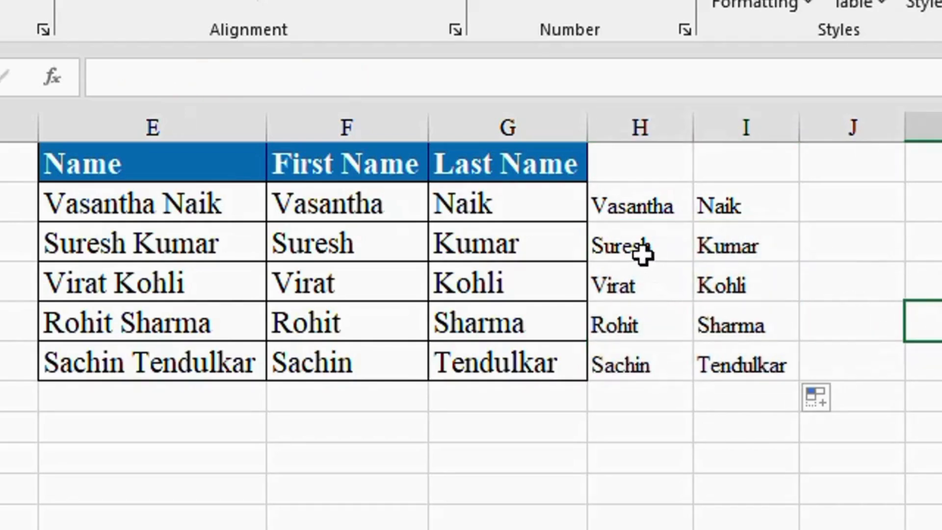